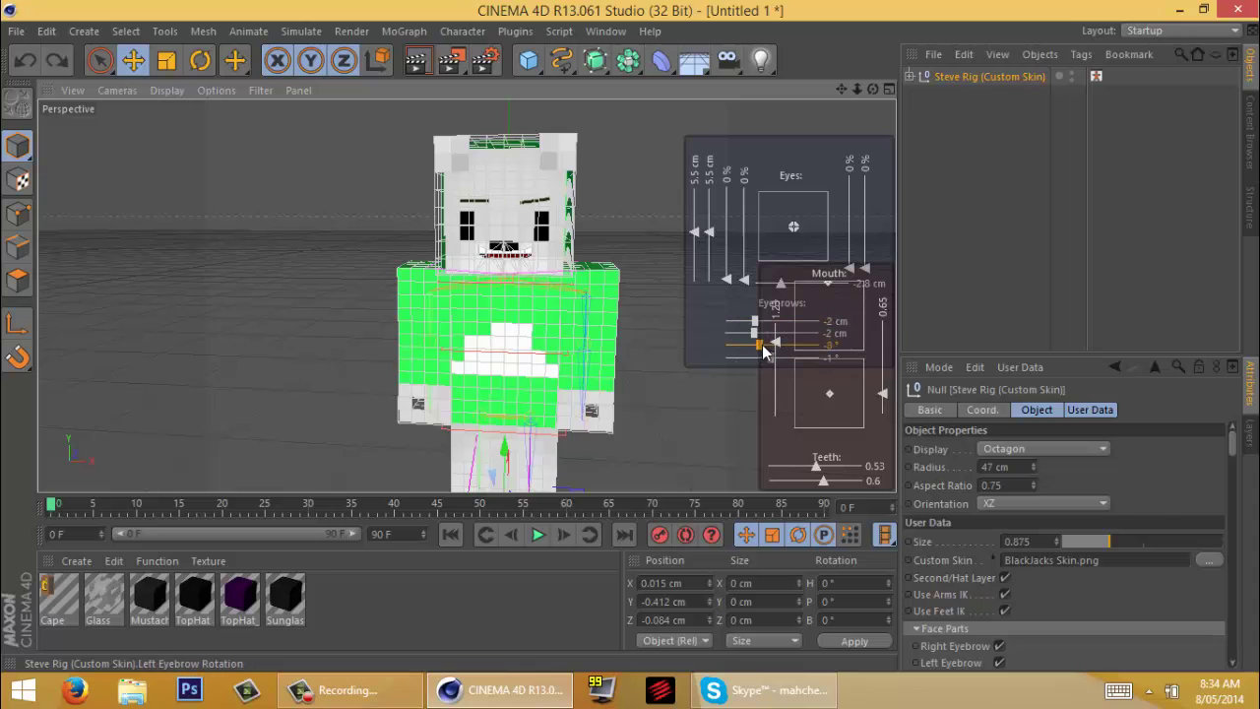
Turn off the Steve rig's right and left eyebrows and toggle its Hair (Extruded) option while checking the head from the side.
click(999, 508)
click(999, 525)
drag(1233, 443, 1233, 599)
click(940, 94)
click(957, 77)
click(1043, 547)
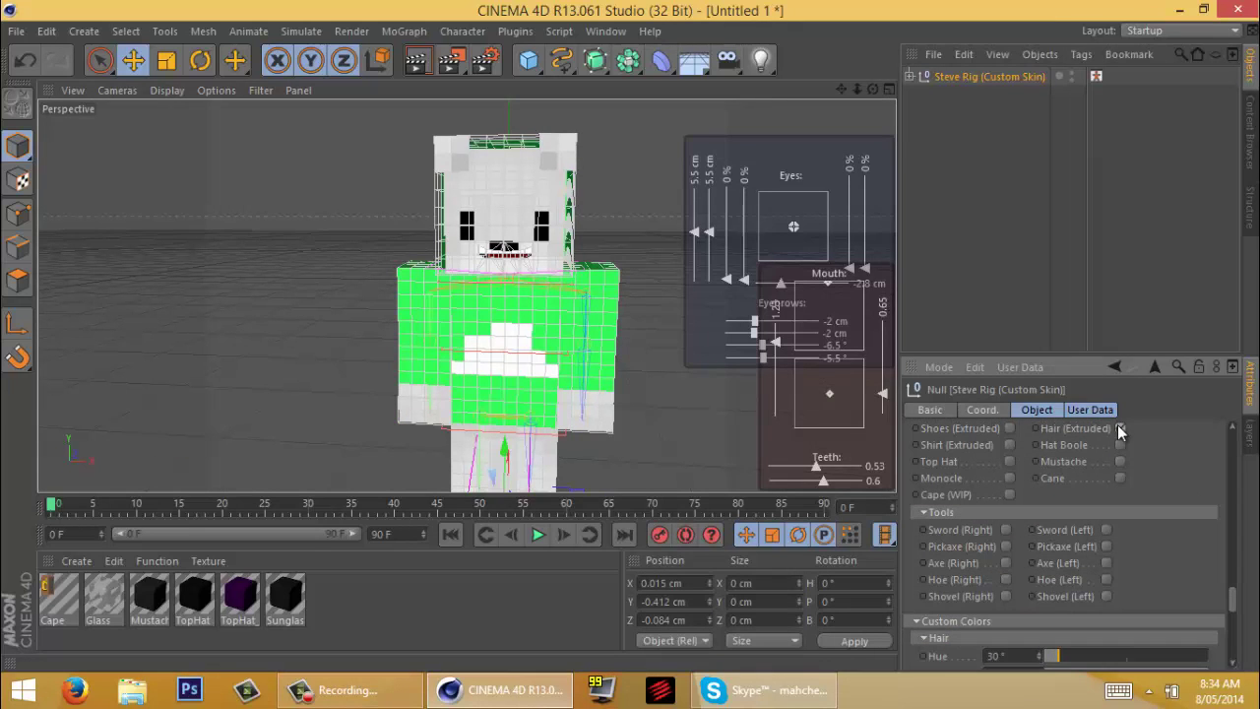
alt+drag(738, 320, 601, 360)
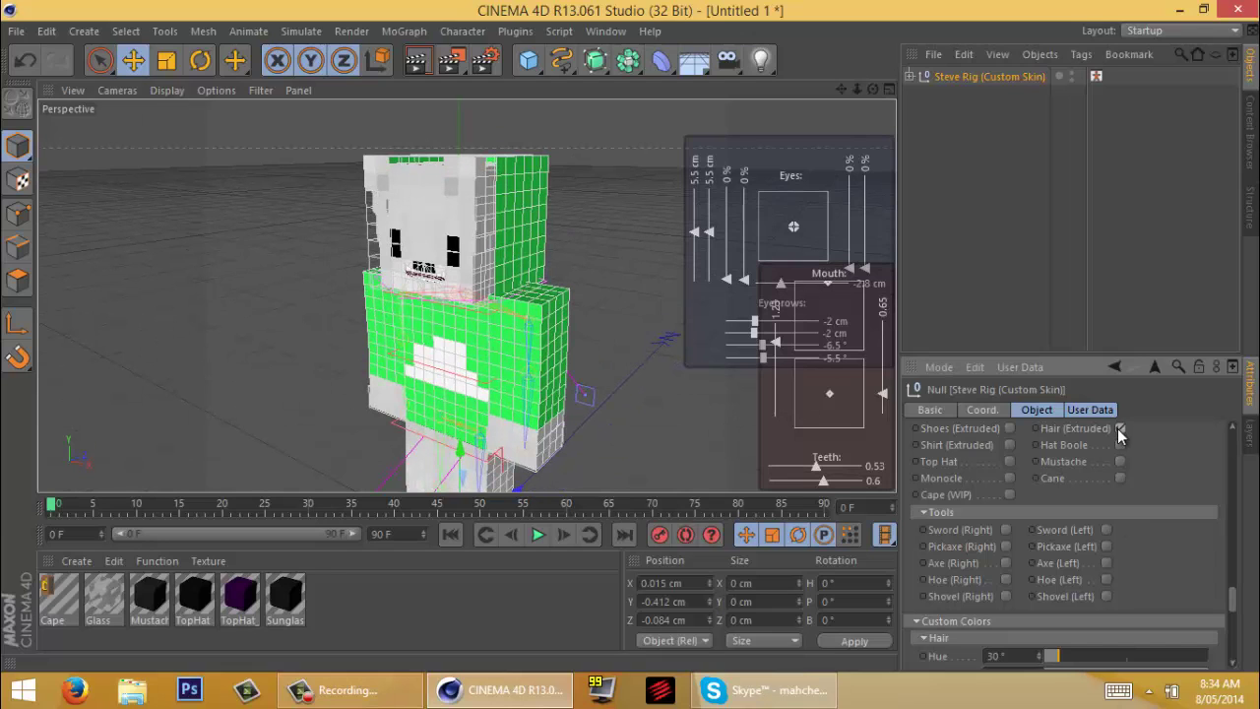
click(1119, 429)
Load the Flint and Steel item into the scene from the FusionPlayzMC folder in the content library.
click(1029, 133)
click(1005, 77)
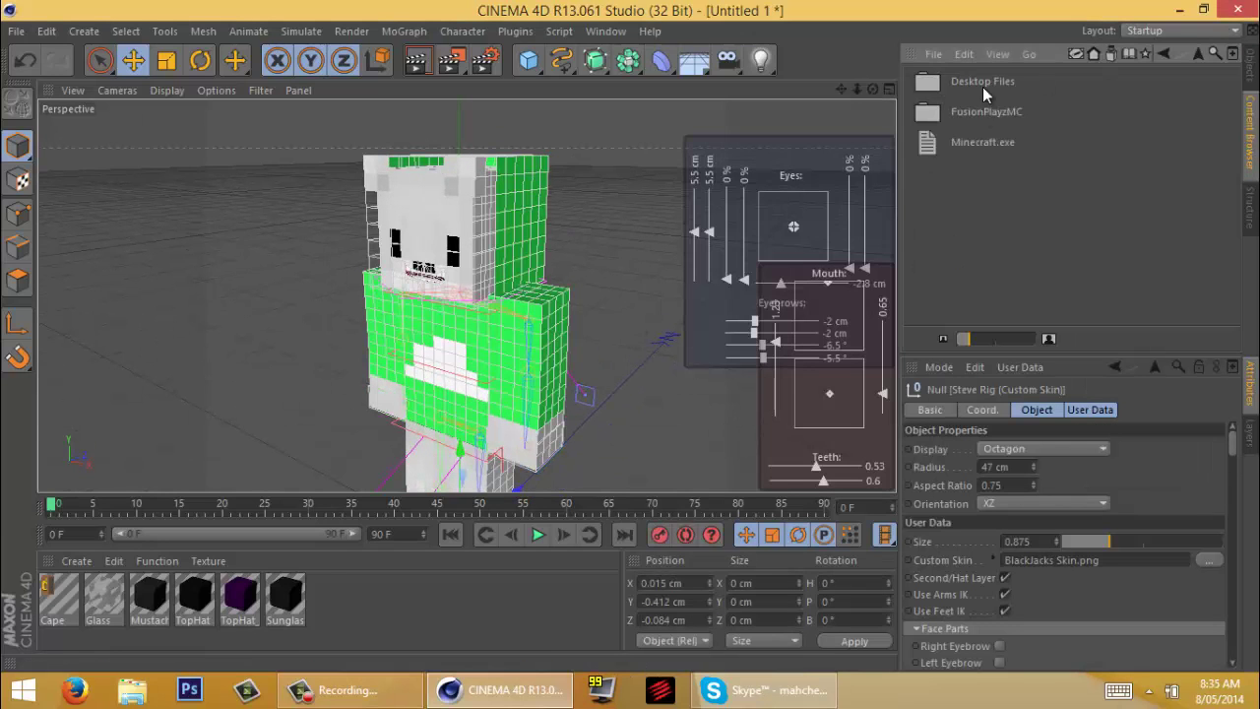
click(1164, 54)
double_click(963, 115)
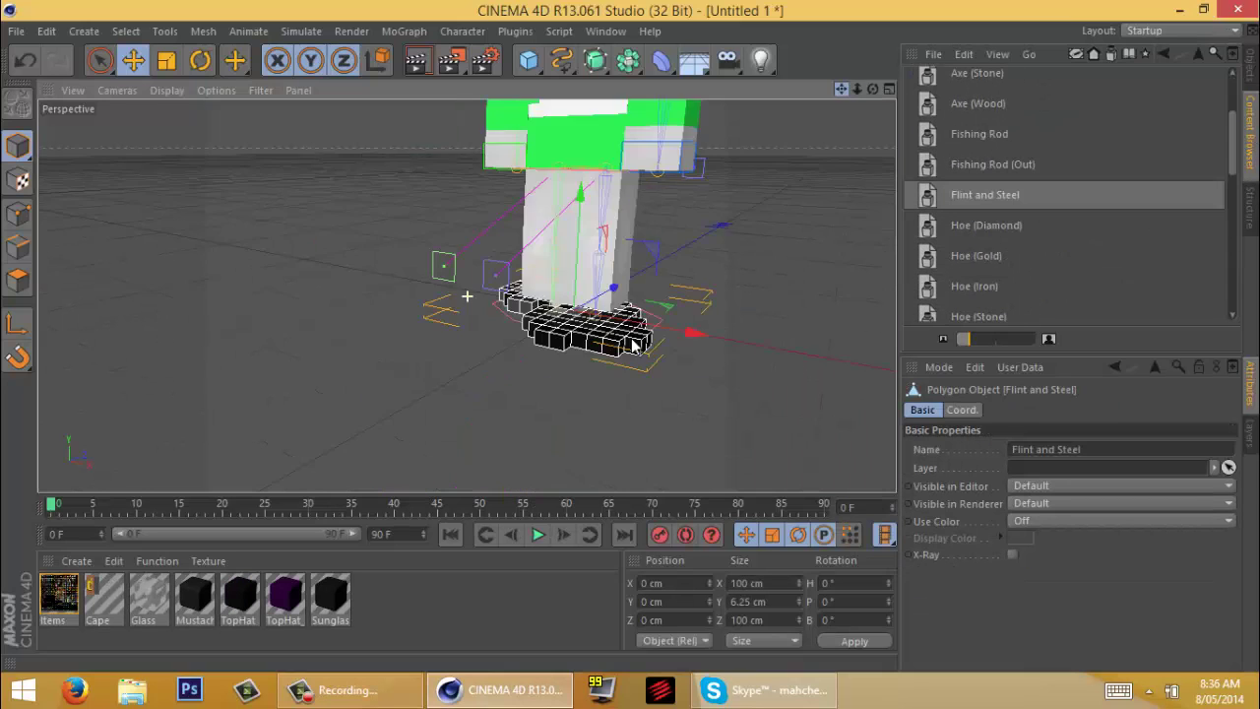
Pitch the Flint and Steel to about 92°, scale it to about 55 cm and move it out past the rig's left arm.
key(r)
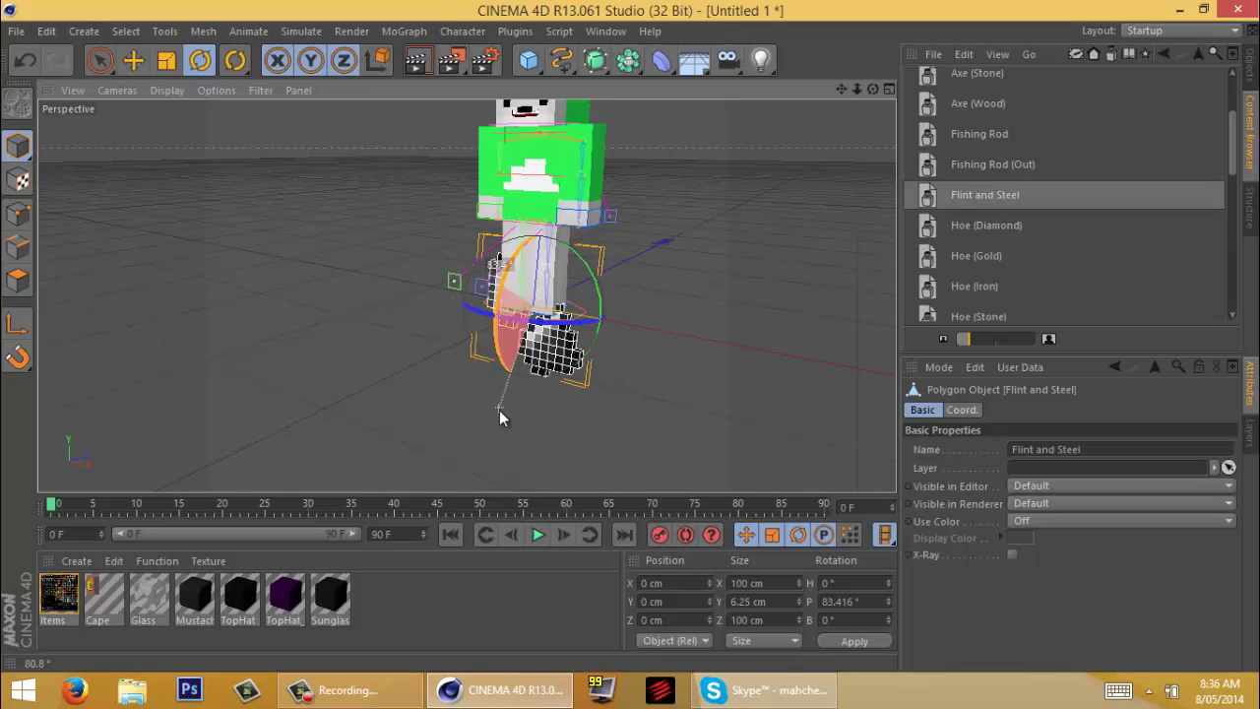
key(t)
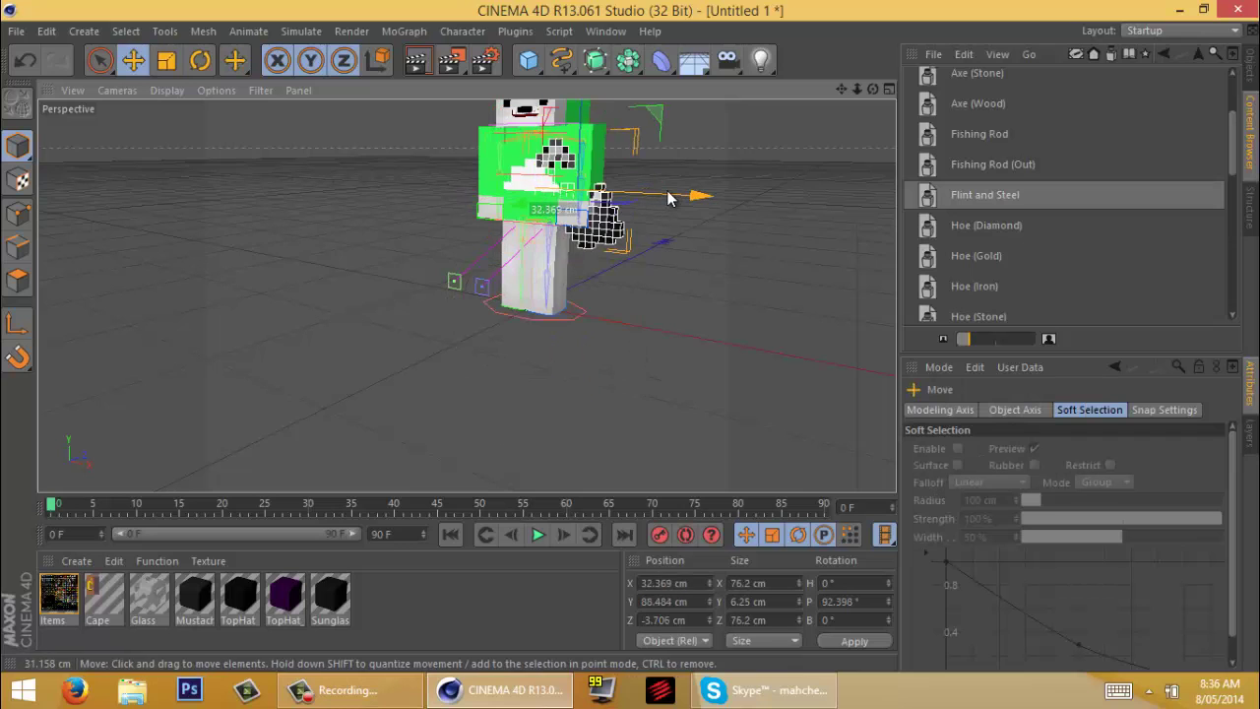
drag(842, 88, 780, 177)
drag(856, 89, 853, 115)
click(1248, 69)
key(e)
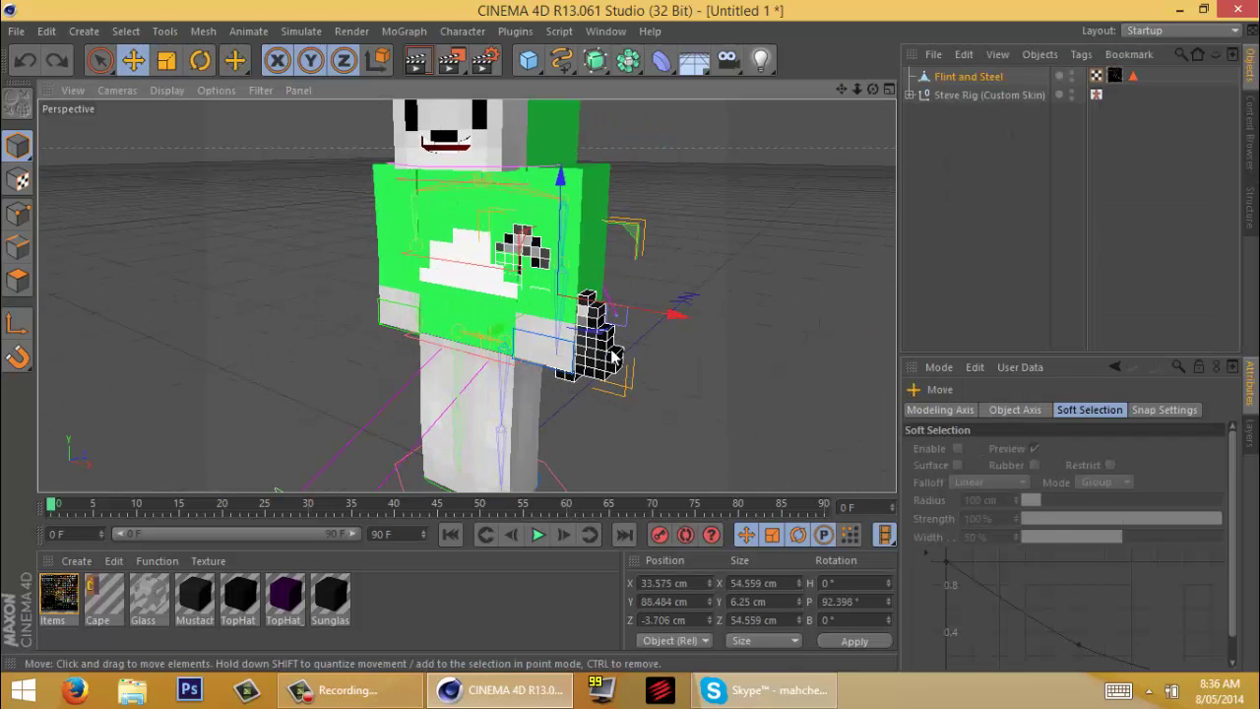
drag(619, 355, 827, 382)
Expand the rig's IK Controls down to the arms and move the Left Arm control to bend that arm.
click(990, 95)
click(910, 95)
click(919, 113)
click(930, 150)
click(940, 170)
click(994, 206)
drag(548, 340, 597, 327)
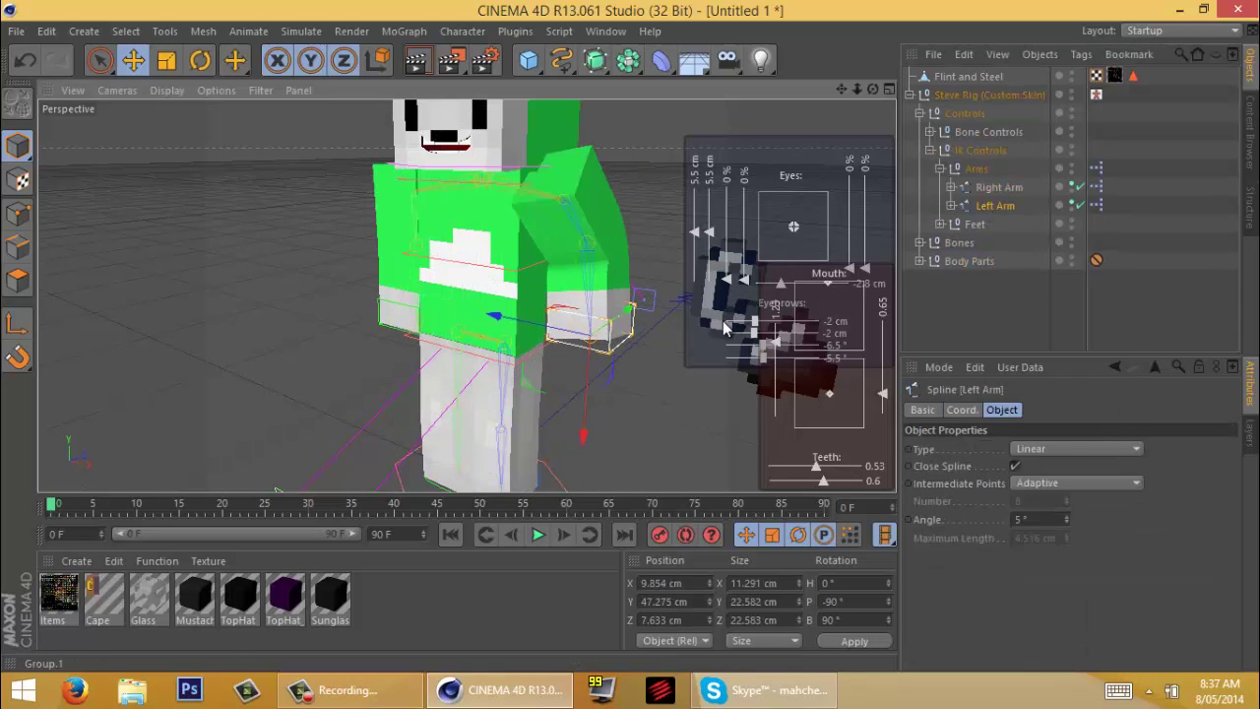
Move the Flint and Steel onto the rig's left hand and scale it down to about 41 cm.
drag(874, 89, 837, 118)
drag(842, 88, 724, 98)
drag(619, 328, 554, 350)
drag(463, 201, 463, 175)
click(166, 61)
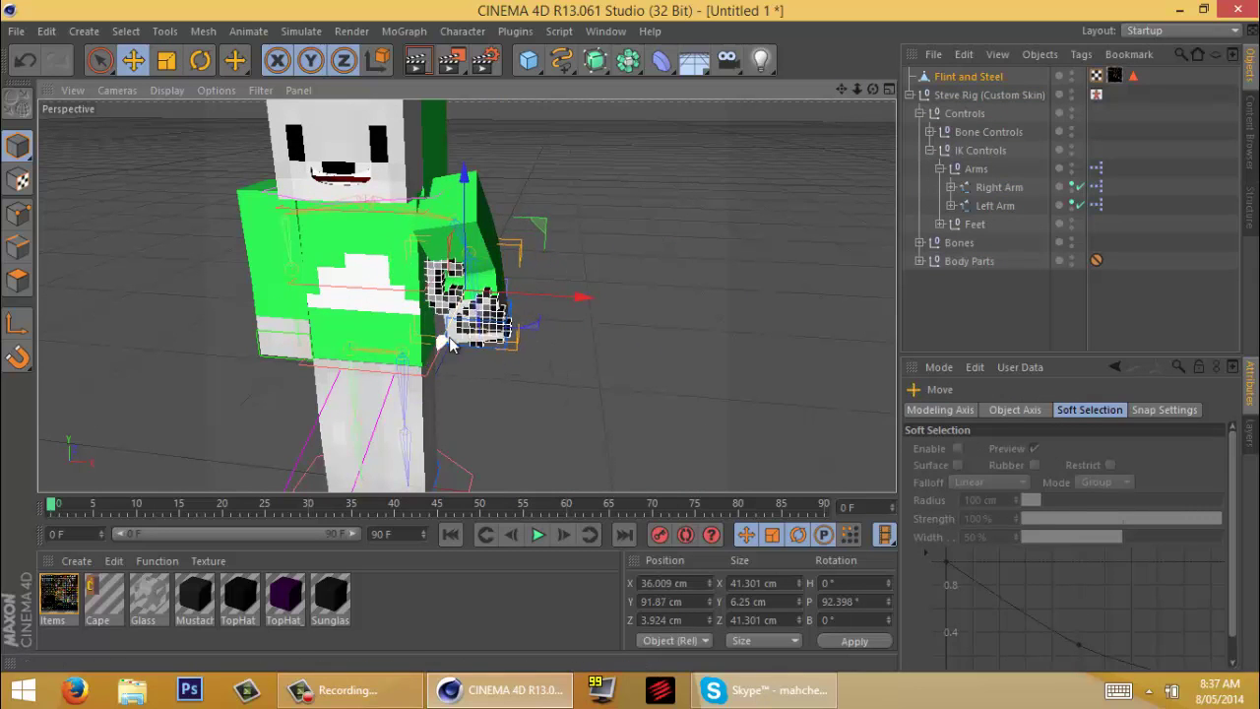
click(450, 344)
alt+drag(449, 343, 576, 320)
Move the Left Arm control outward and refit the Flint and Steel to the hand, pitched to about 110°.
click(994, 205)
drag(622, 353, 648, 361)
click(583, 306)
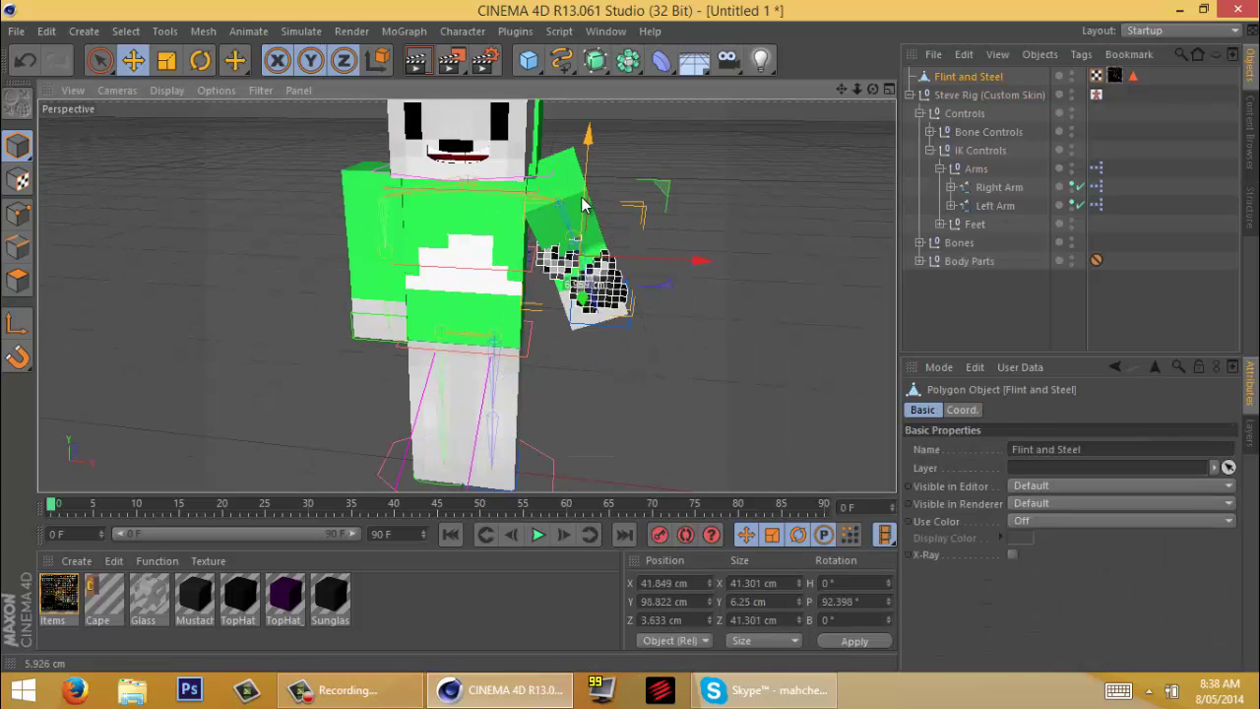
key(r)
drag(581, 209, 569, 323)
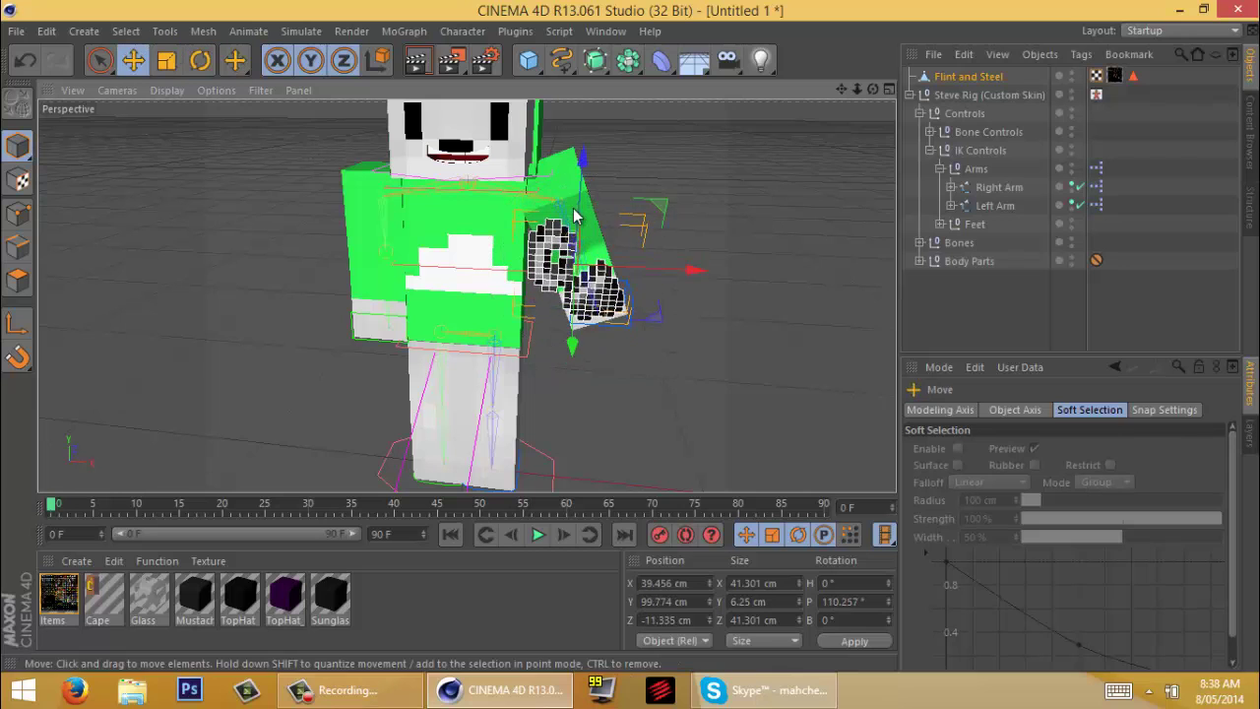
drag(579, 228, 580, 225)
click(641, 372)
Move the rig's Right Arm IK control outward and up to bend the right arm.
alt+drag(641, 372, 620, 336)
click(999, 187)
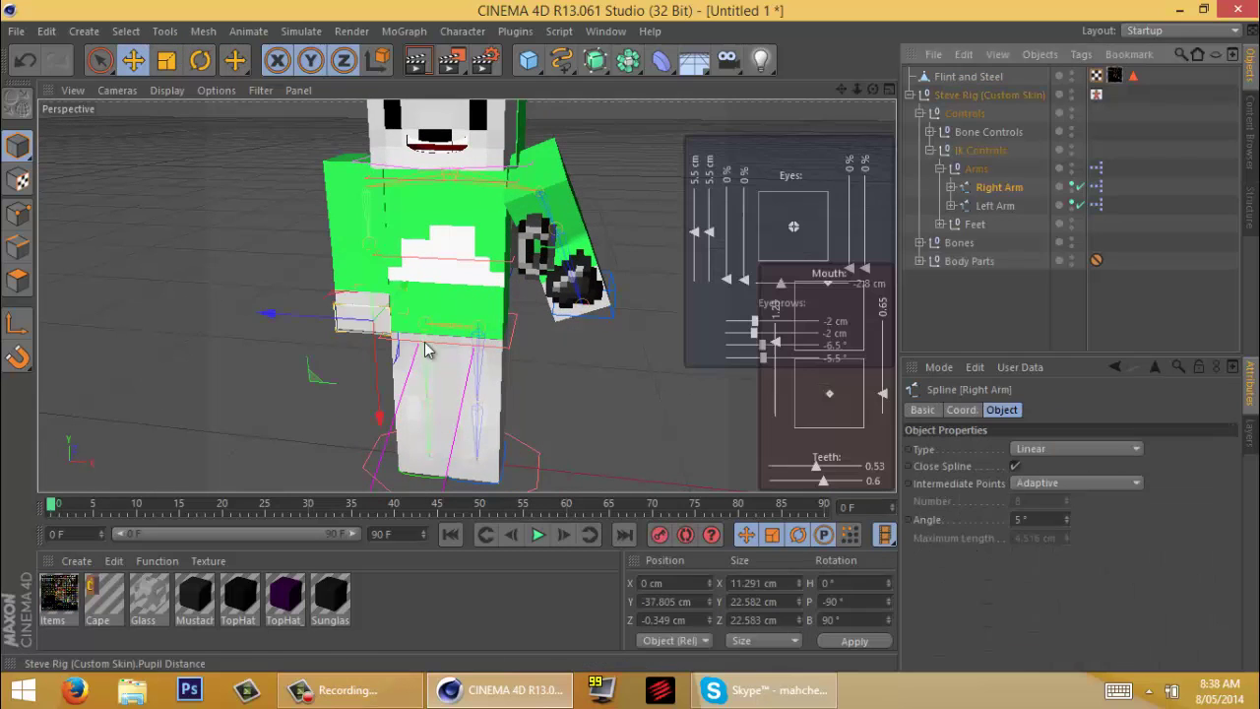
drag(210, 386, 240, 382)
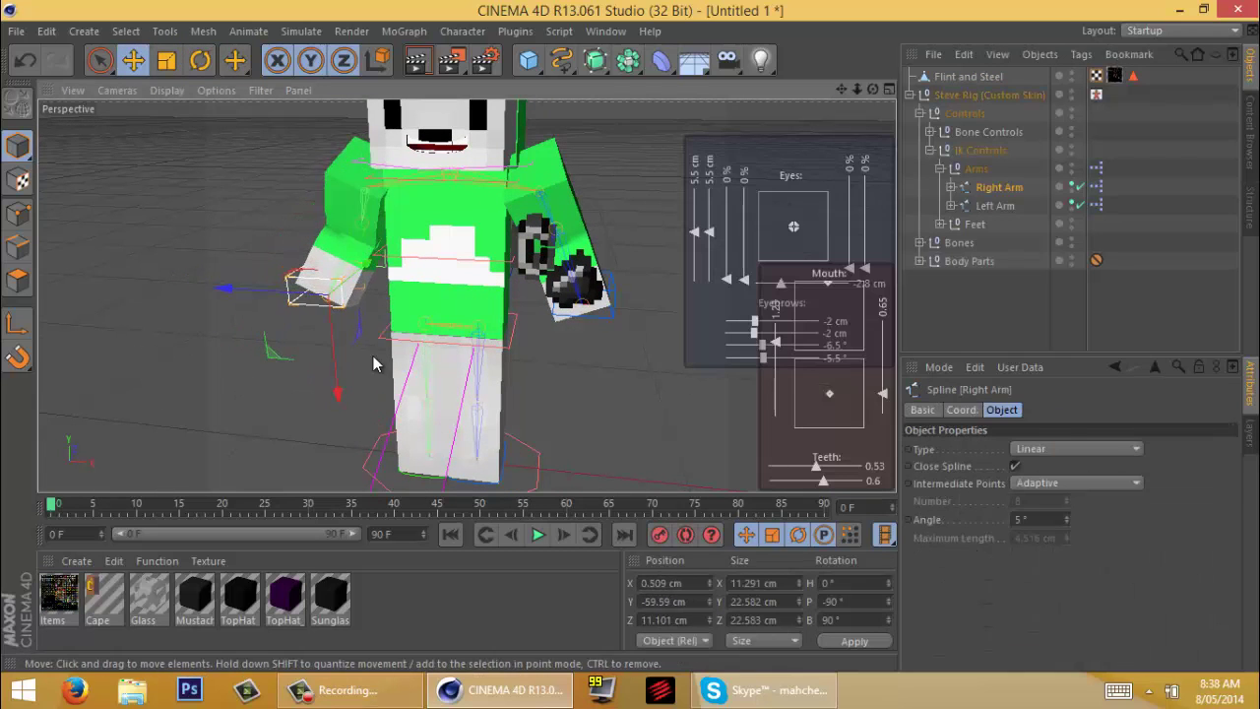
Duplicate the Flint and Steel and move the copy across to the rig's right hand.
click(967, 76)
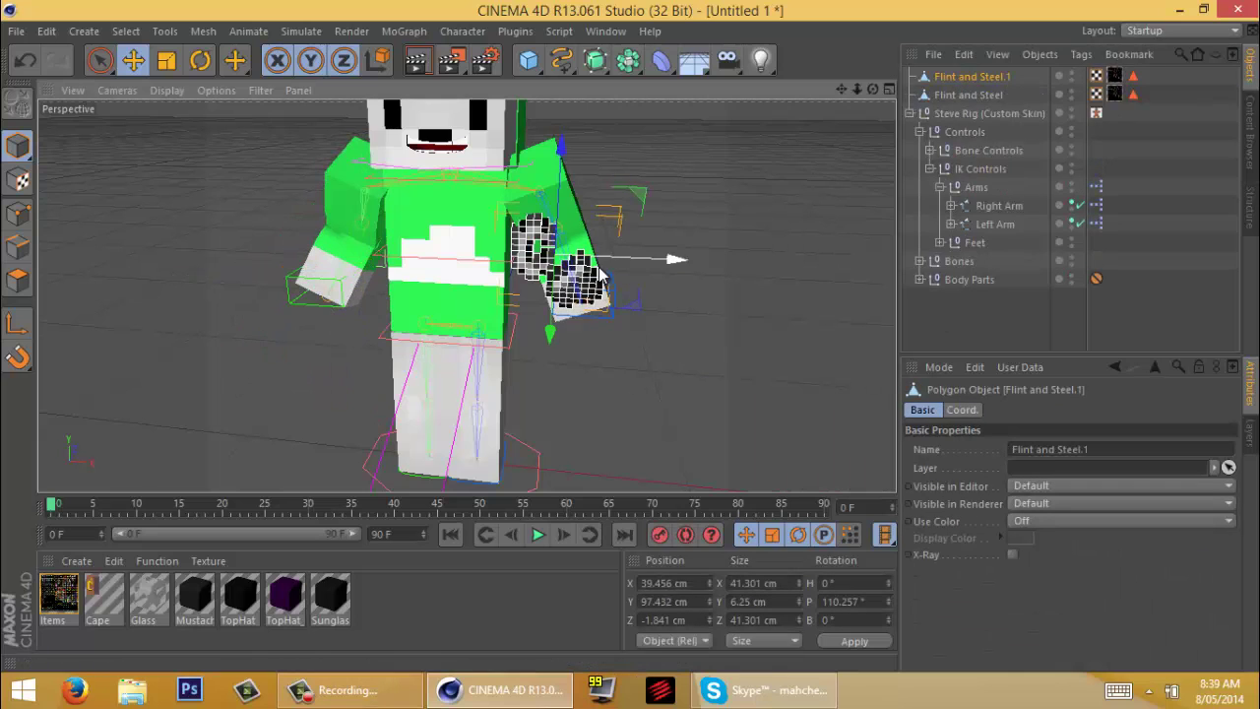
drag(603, 277, 349, 263)
click(775, 147)
drag(281, 197, 275, 179)
drag(286, 297, 279, 309)
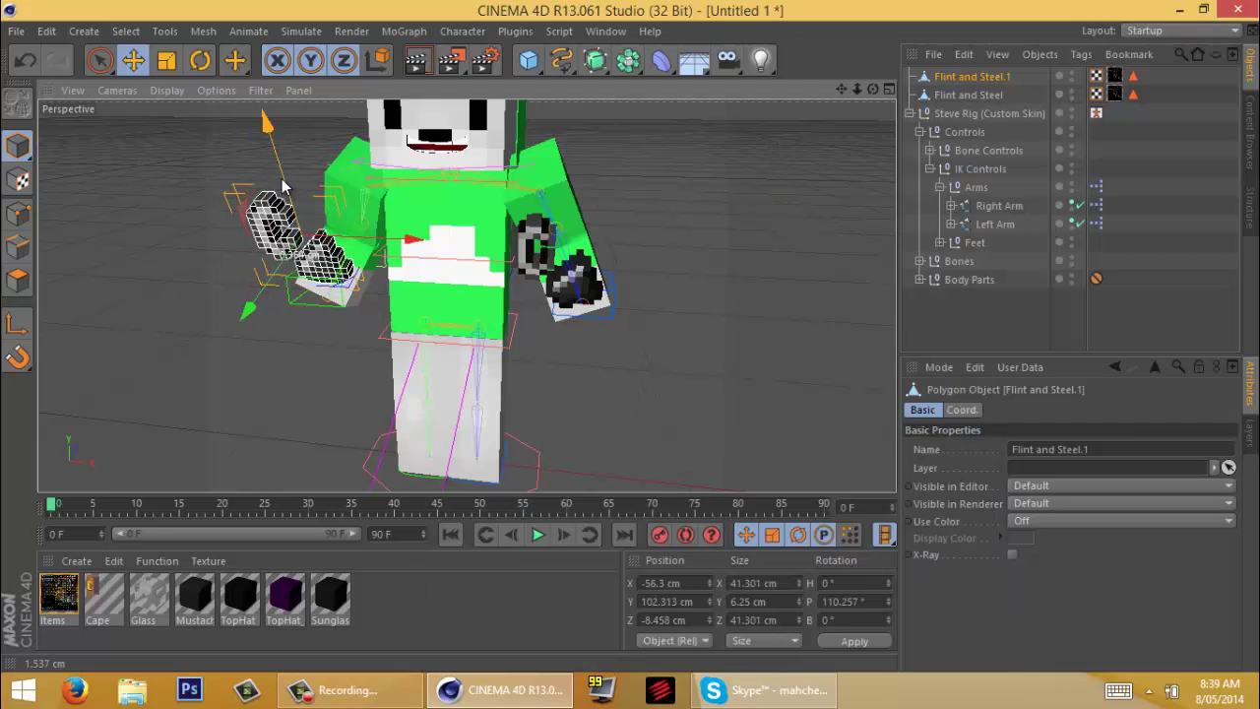
click(689, 187)
drag(873, 90, 815, 167)
click(322, 337)
drag(399, 314, 405, 315)
click(689, 285)
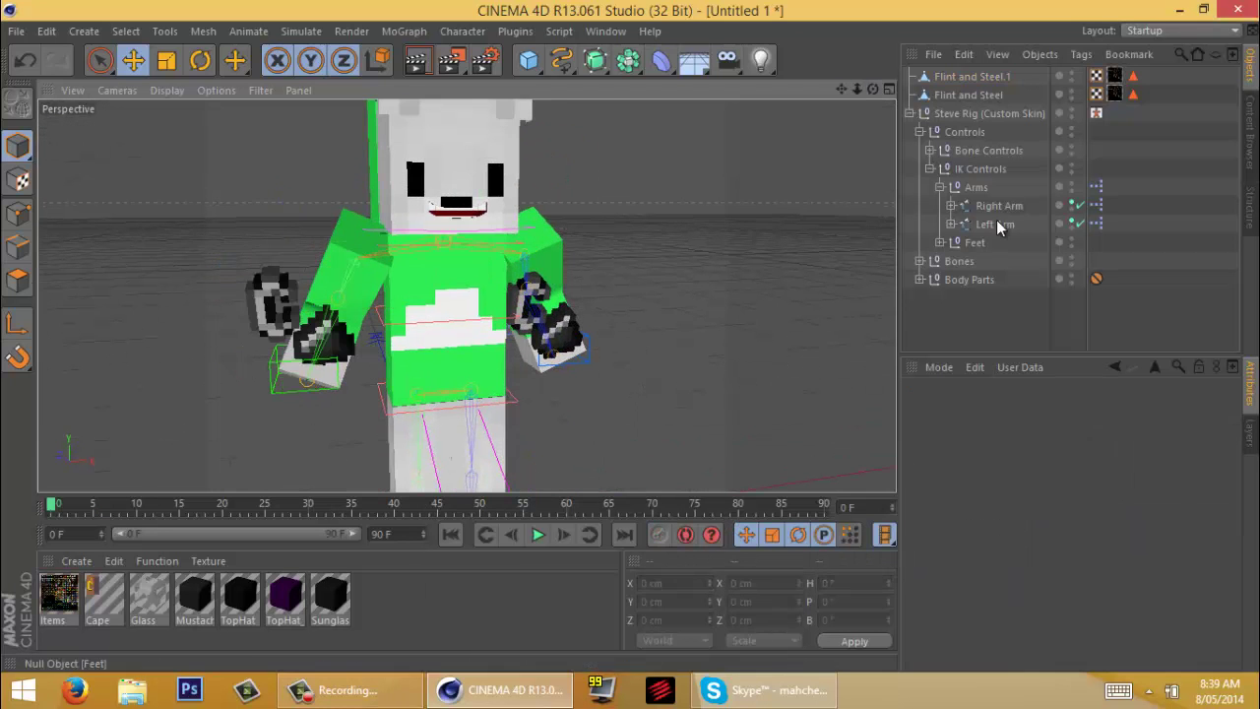
Pull the Right Arm control closer to the body and realign the Flint and Steel copy with the right hand.
click(999, 207)
drag(205, 379, 251, 332)
click(279, 303)
drag(295, 262, 297, 270)
drag(356, 316, 382, 321)
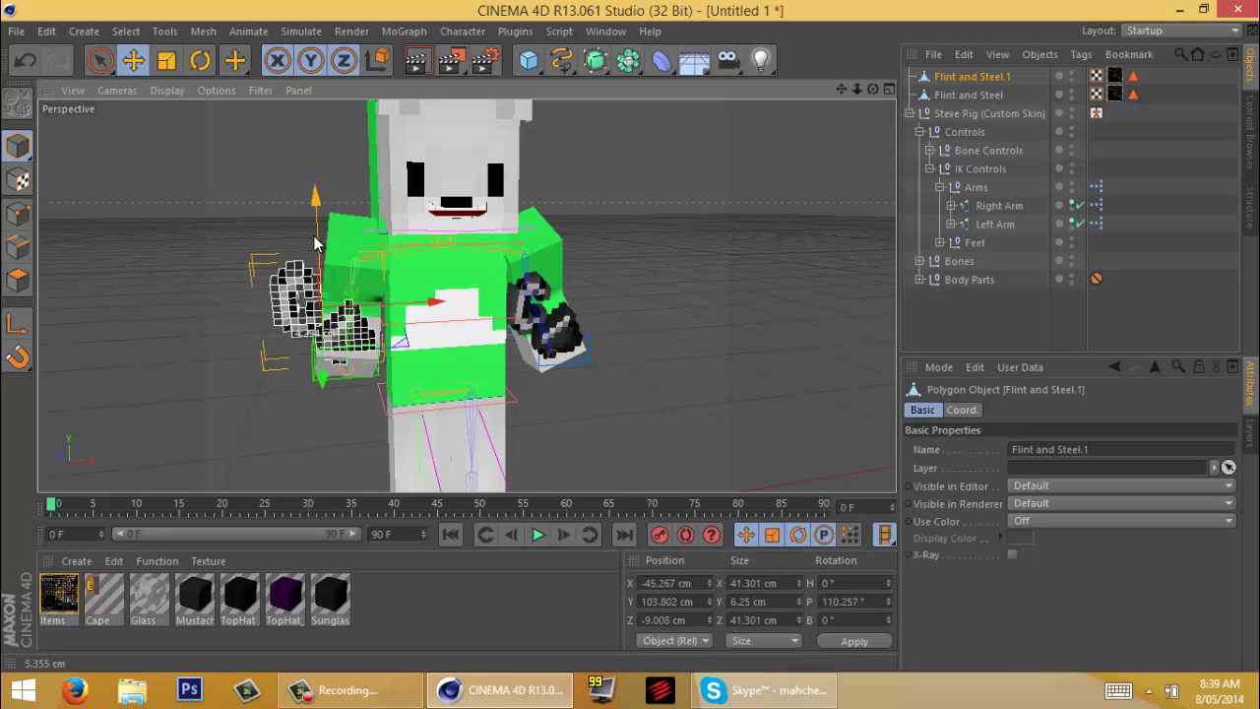
drag(315, 244, 315, 239)
click(833, 134)
Expand the Feet IK controls and move the Right Foot and Left Foot controls to bend both legs.
drag(841, 89, 916, 19)
click(940, 242)
click(1000, 261)
drag(536, 340, 560, 355)
click(997, 280)
click(709, 328)
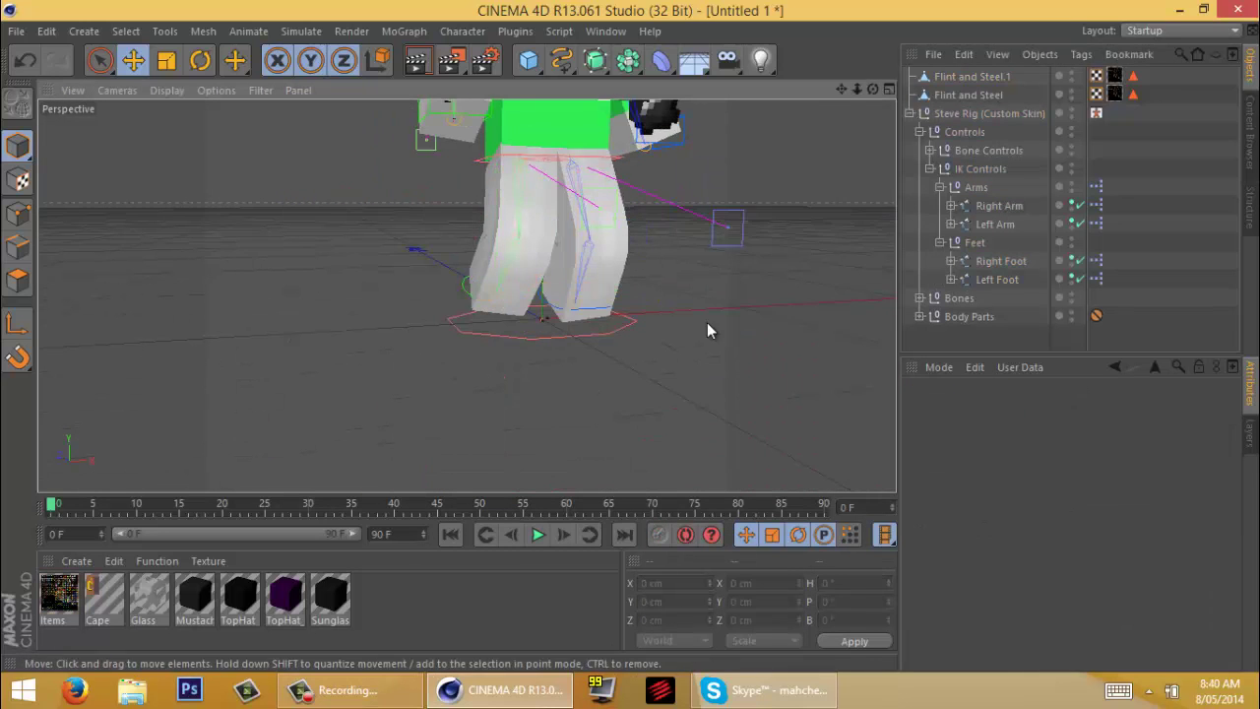
Rotate the rig's foot controls to adjust the stance of the bent legs.
drag(841, 90, 764, 390)
click(200, 60)
click(500, 299)
drag(502, 307, 473, 305)
drag(480, 261, 492, 300)
click(490, 309)
click(341, 257)
click(497, 297)
click(411, 256)
drag(857, 89, 631, 335)
drag(841, 89, 631, 337)
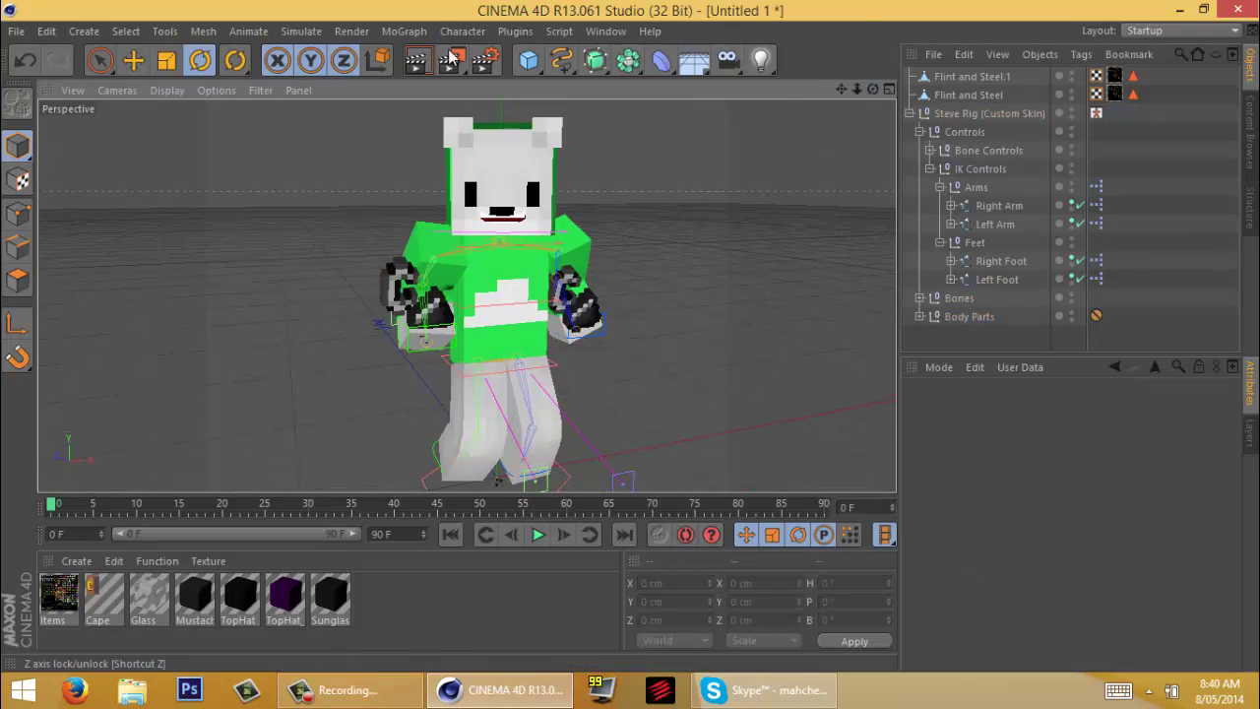
Set the render output size to 1920 x 1080 pixels.
click(484, 60)
drag(374, 97, 267, 97)
text(1920)
key(Tab)
Set the render to save in the Renders folder as a PNG named BlackJack Profile Render.
click(141, 95)
click(837, 112)
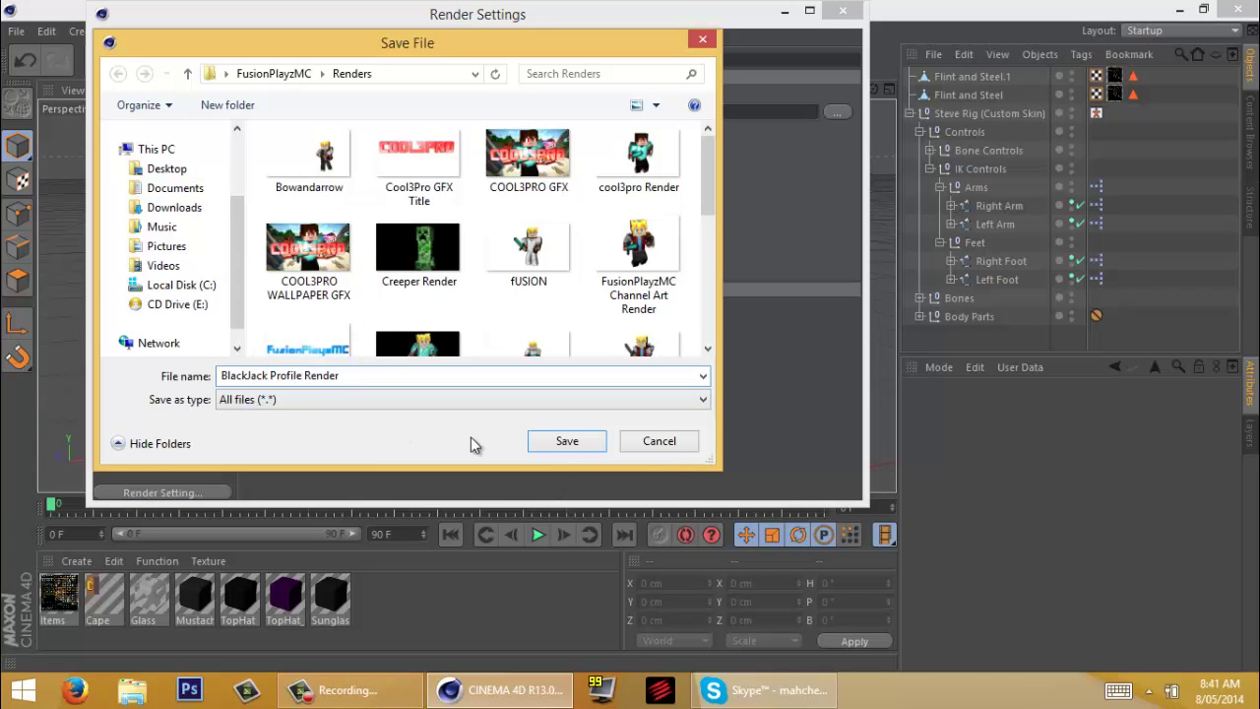
click(567, 441)
click(414, 130)
click(385, 315)
click(371, 203)
Add the Ambient Occlusion, Depth of Field, Global Illumination and Glow effects to the render settings.
click(151, 142)
click(121, 338)
click(182, 290)
click(121, 339)
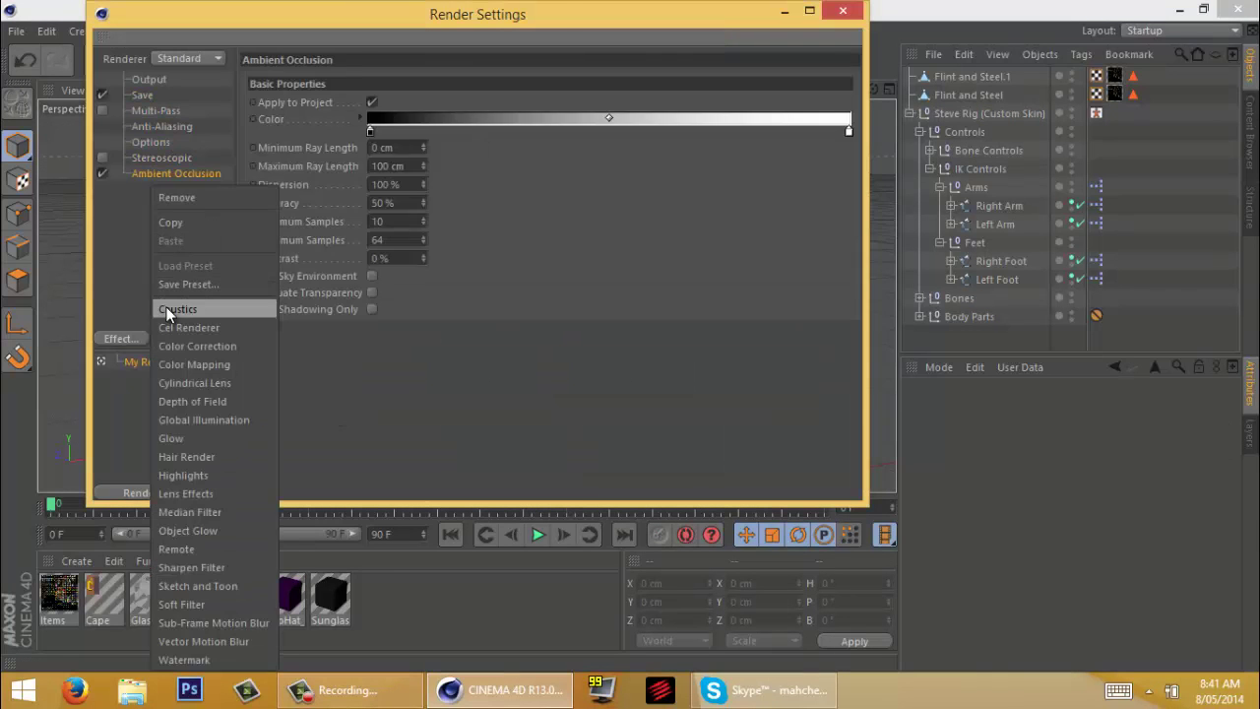
click(192, 402)
click(121, 341)
click(197, 420)
click(121, 340)
click(171, 439)
Set the Depth of Field effect to 3% blur strength and 100% distance blur, and close the render settings.
click(162, 176)
click(178, 191)
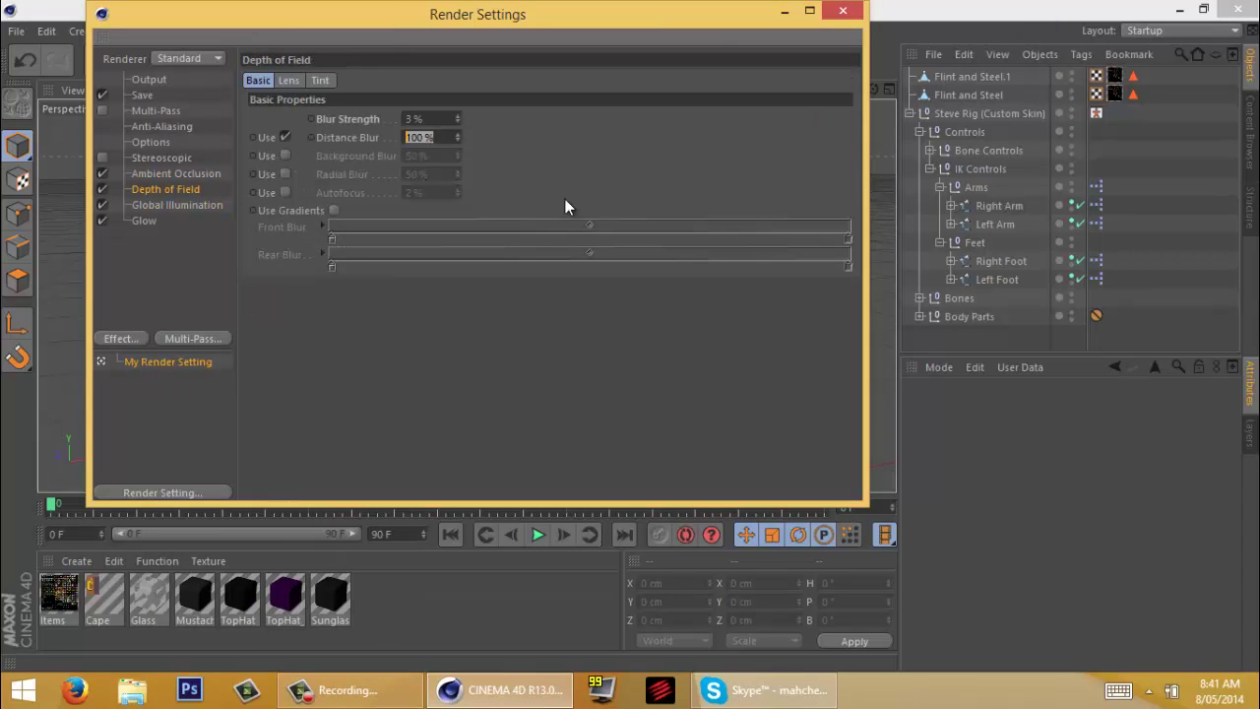
click(206, 222)
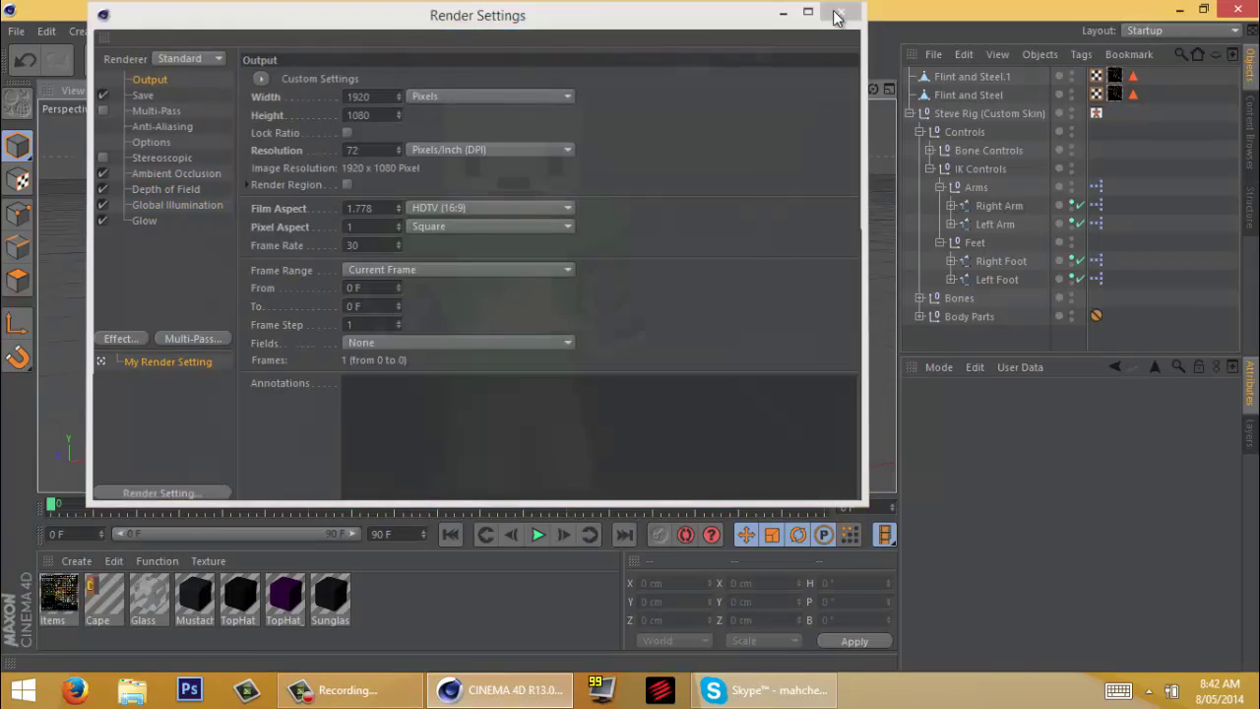
click(843, 10)
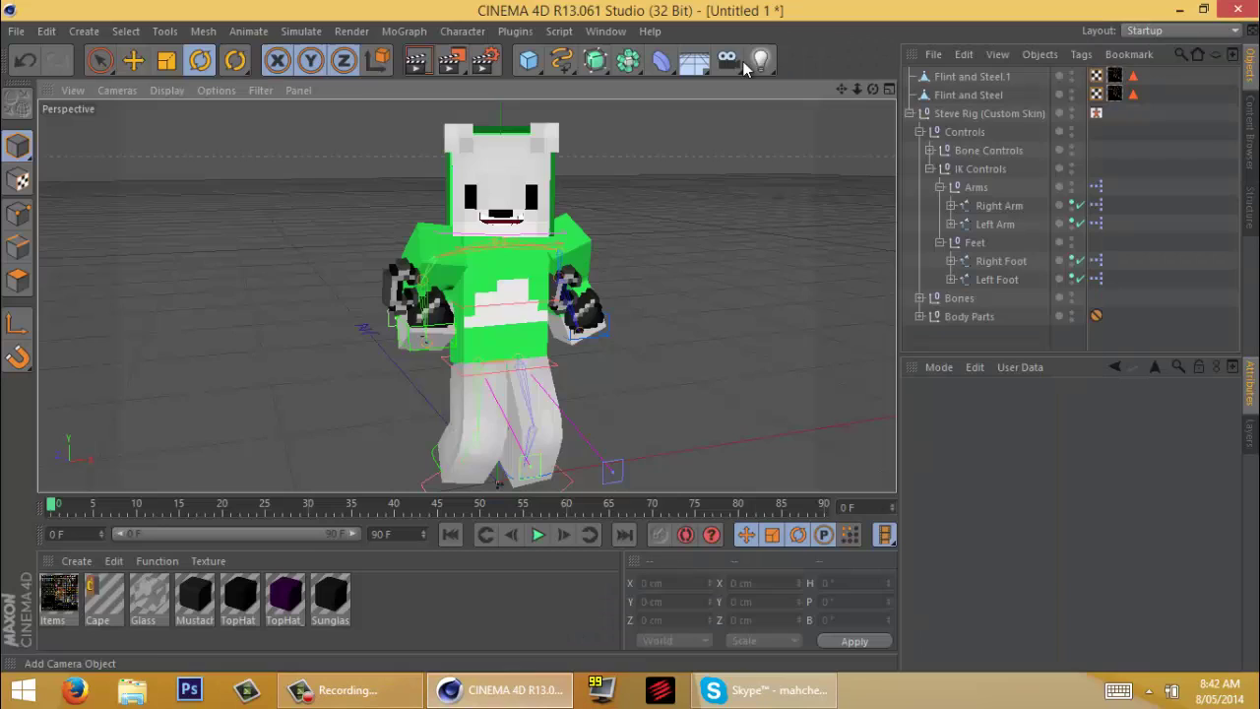
Add a light and place it high in front of the rig's right side, at about X -168, Y 158, Z -105 cm.
click(761, 61)
key(e)
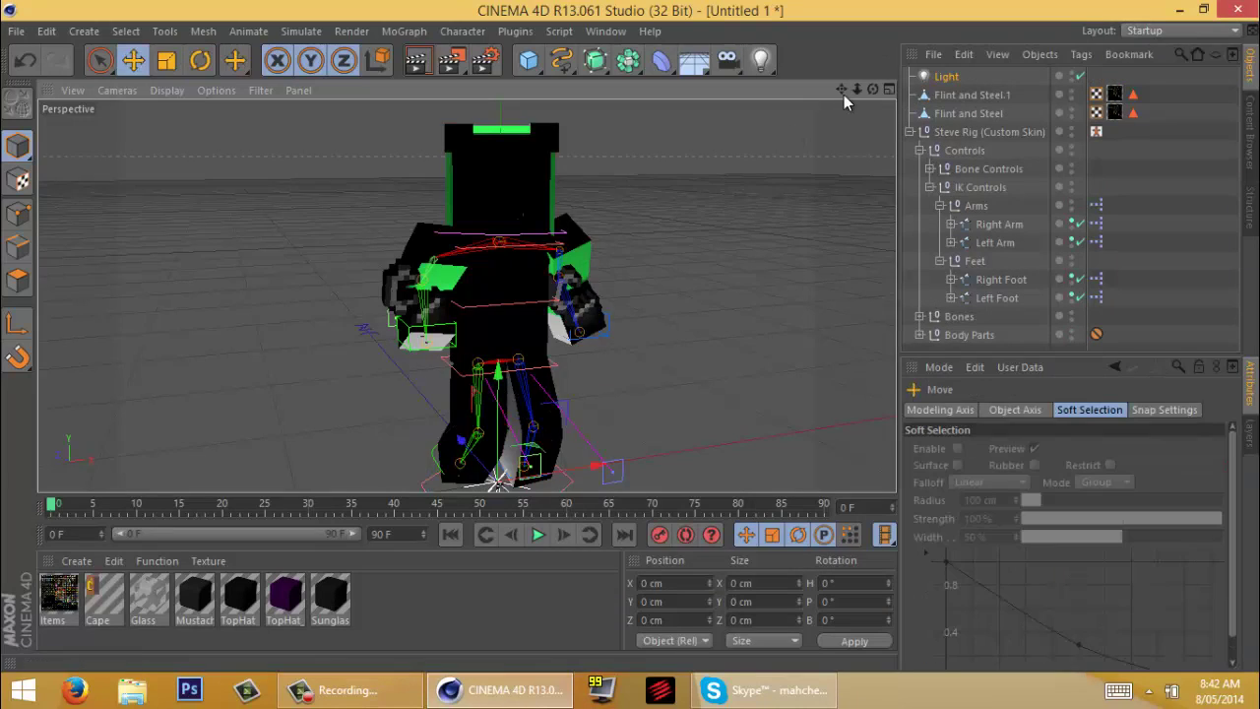
drag(857, 90, 822, 113)
drag(460, 441, 529, 516)
drag(857, 89, 802, 128)
drag(595, 479, 316, 404)
drag(273, 315, 283, 294)
alt+right_drag(283, 294, 631, 336)
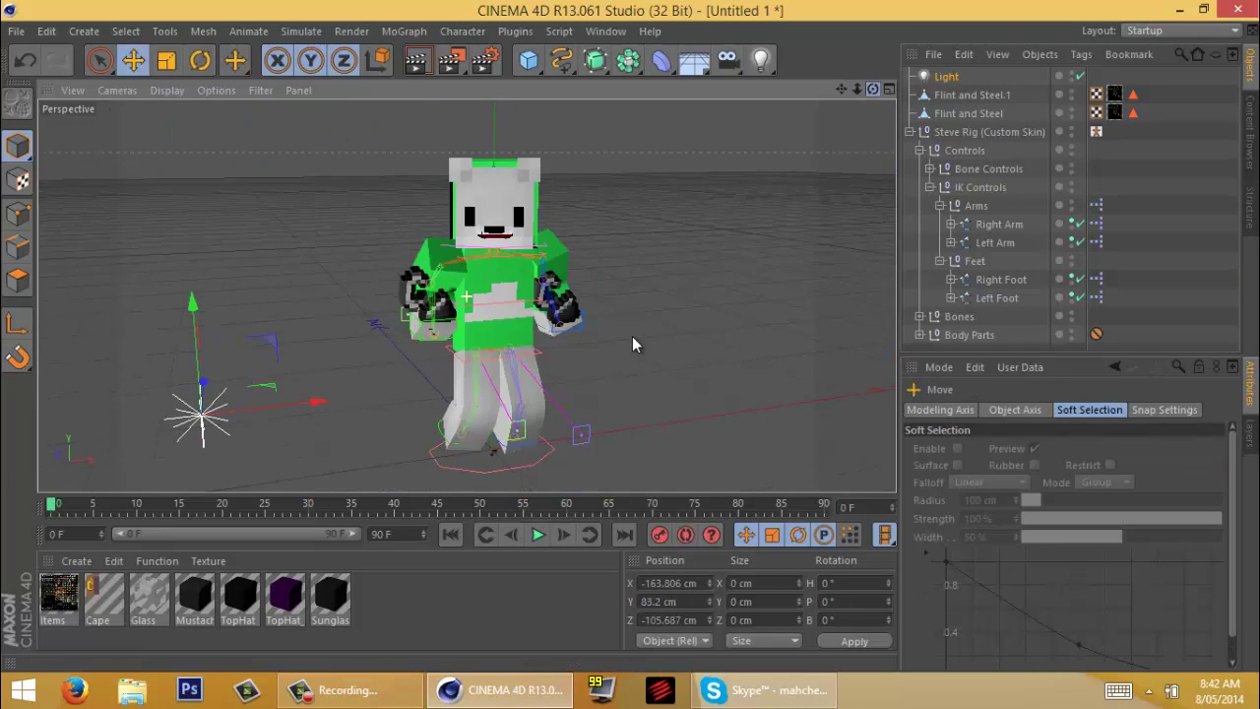
alt+drag(631, 336, 631, 357)
drag(185, 369, 161, 258)
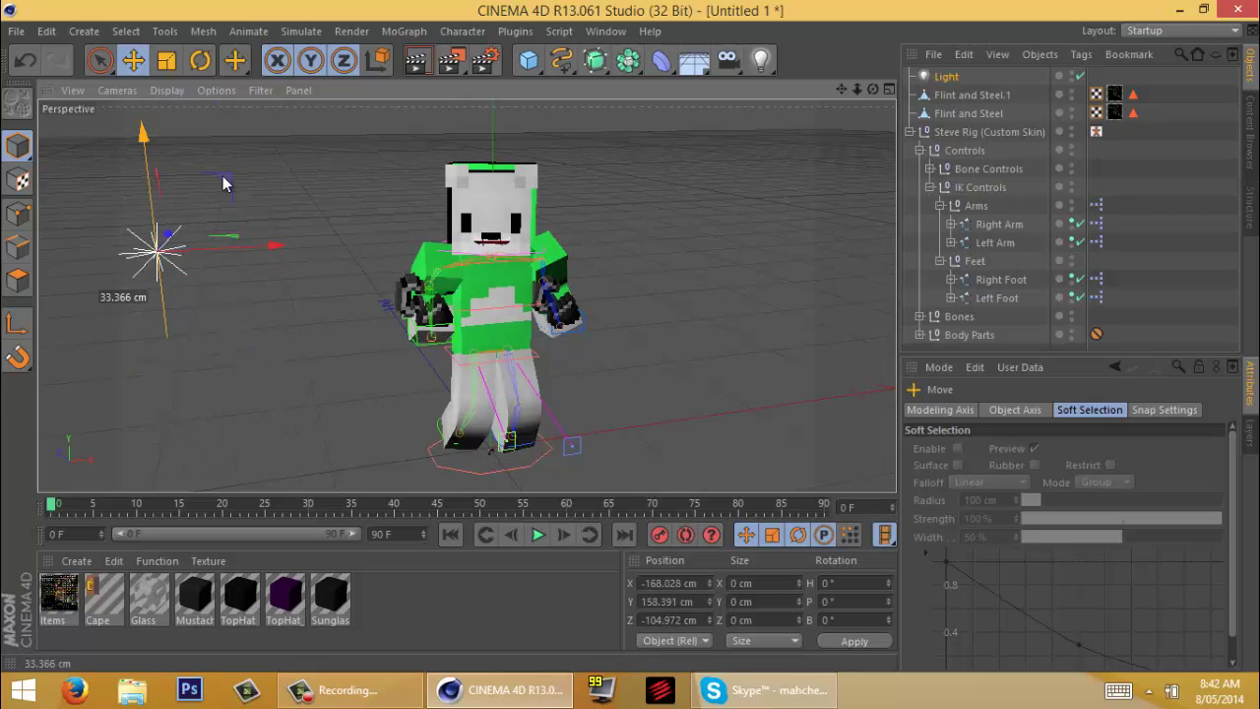
Add a second light in front of the rig and render the scene to the Picture Viewer.
click(762, 69)
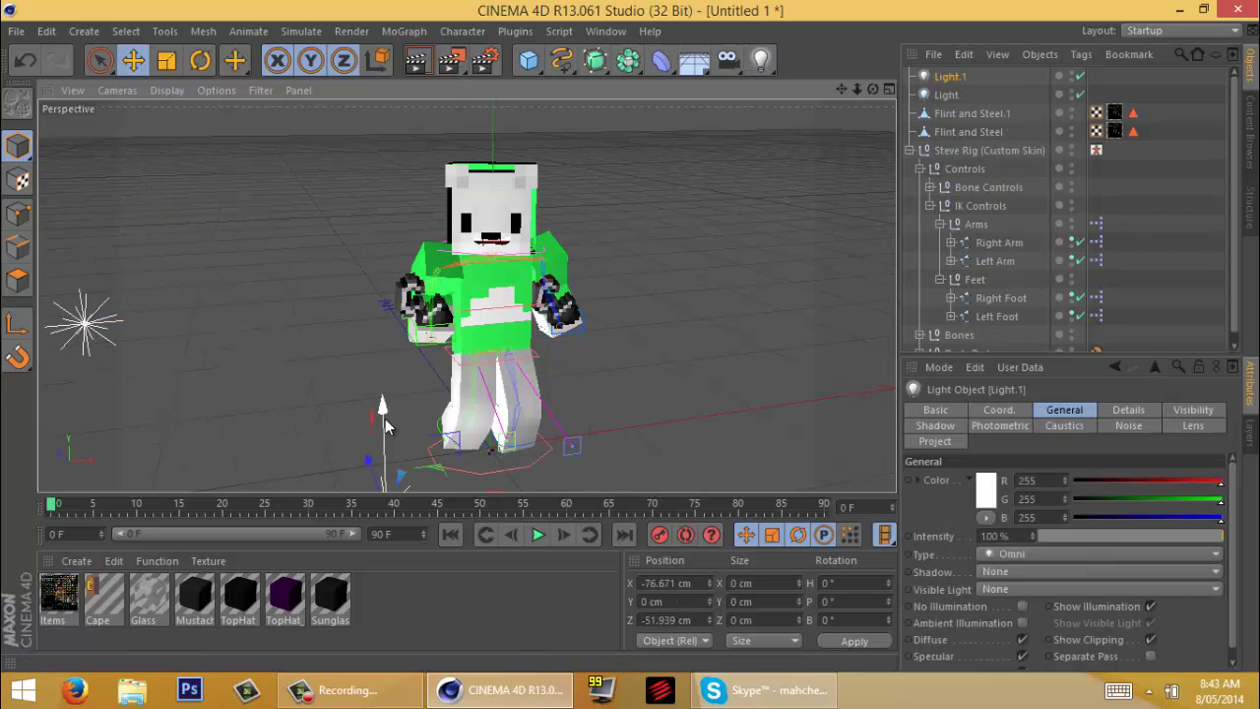
key(shift+r)
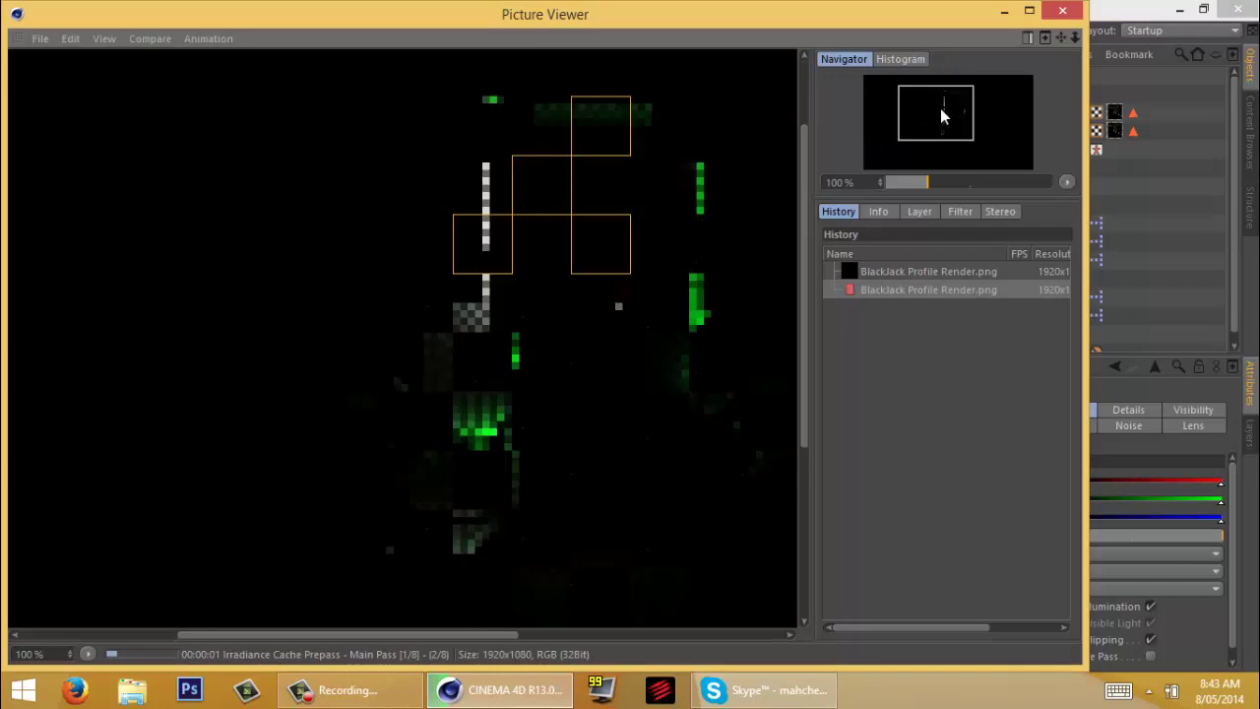
mouse_move(948, 101)
mouse_down()
mouse_move(969, 97)
mouse_move(949, 96)
mouse_move(947, 124)
mouse_move(950, 94)
mouse_move(957, 118)
mouse_up()
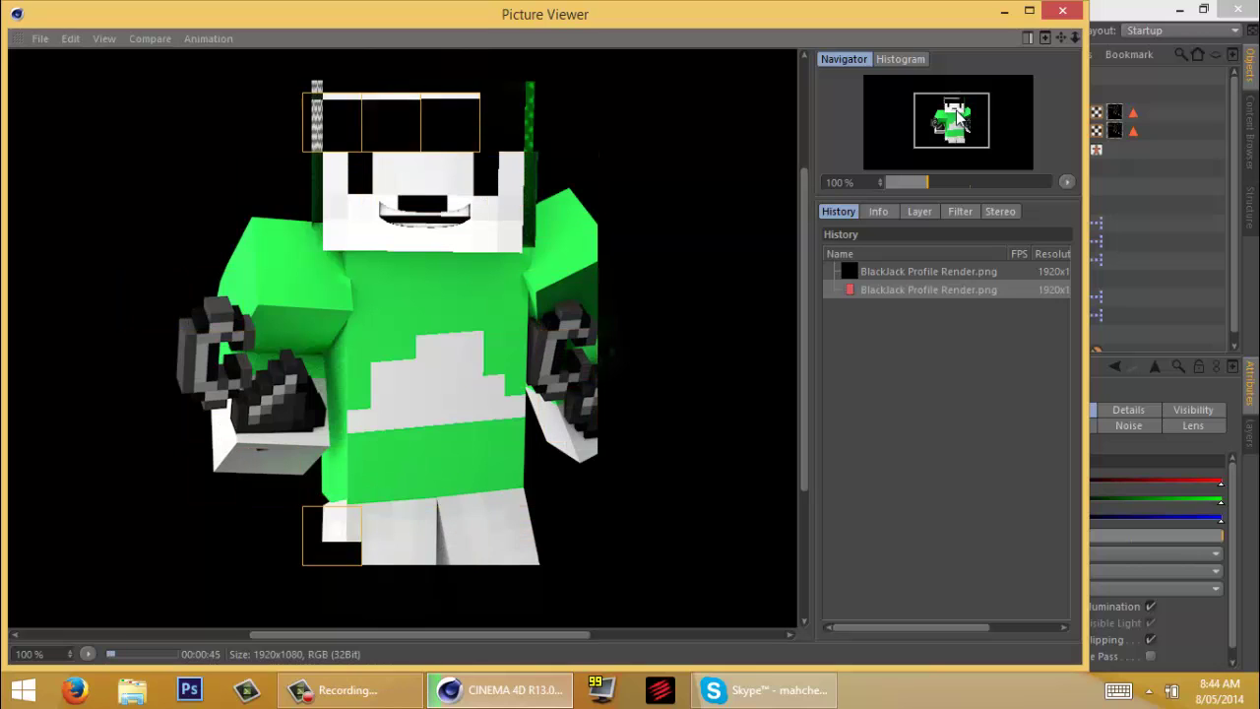
mouse_move(965, 113)
mouse_down()
mouse_move(919, 107)
mouse_move(967, 121)
mouse_move(954, 137)
mouse_move(955, 114)
mouse_up()
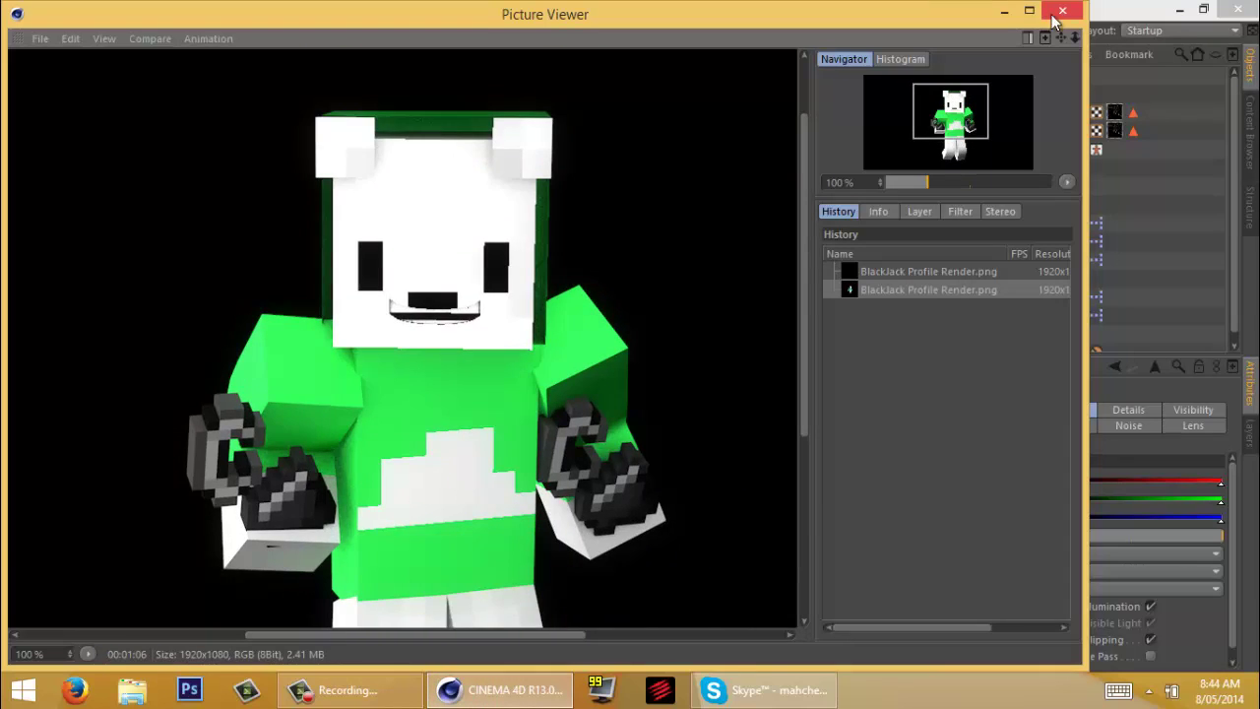
click(1058, 13)
Switch to File Explorer and open the BlackJack Profile Render image from the Renders folder to check it.
click(132, 689)
click(67, 231)
double_click(279, 161)
click(18, 60)
double_click(279, 177)
double_click(278, 187)
double_click(224, 156)
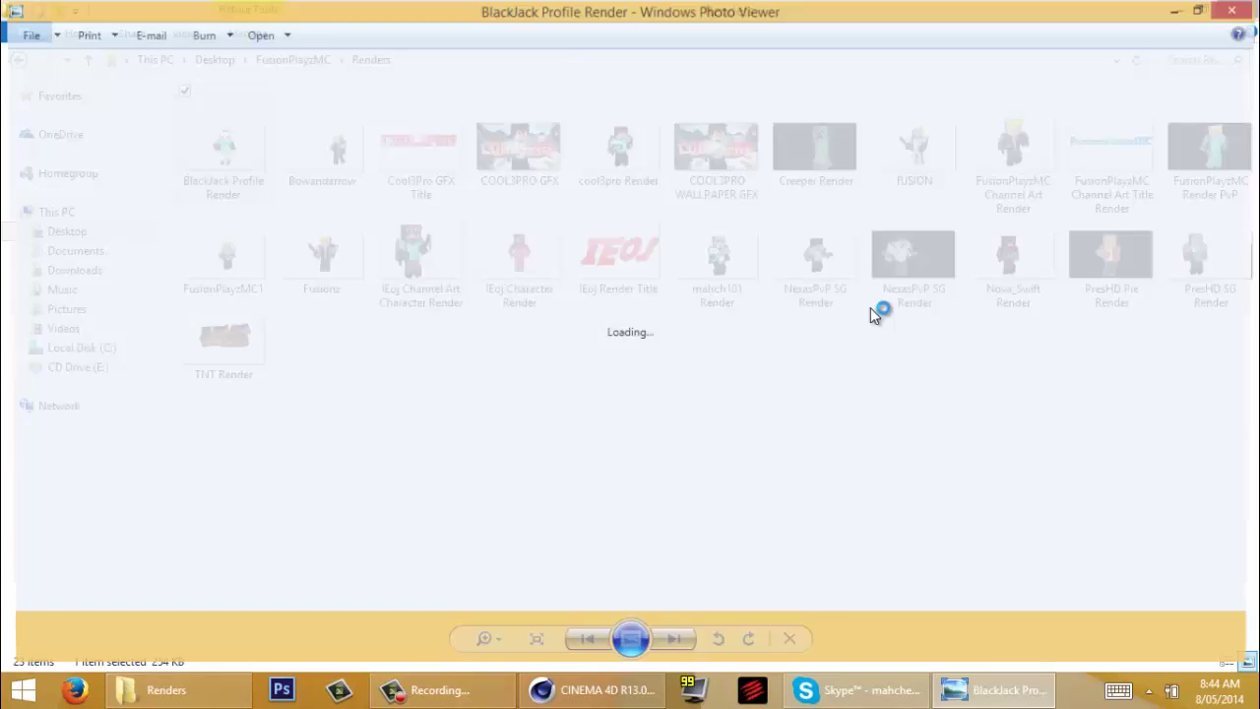
click(1231, 11)
click(1176, 11)
Return to Cinema 4D and start a new empty project.
right_click(591, 689)
click(295, 394)
click(16, 32)
click(39, 57)
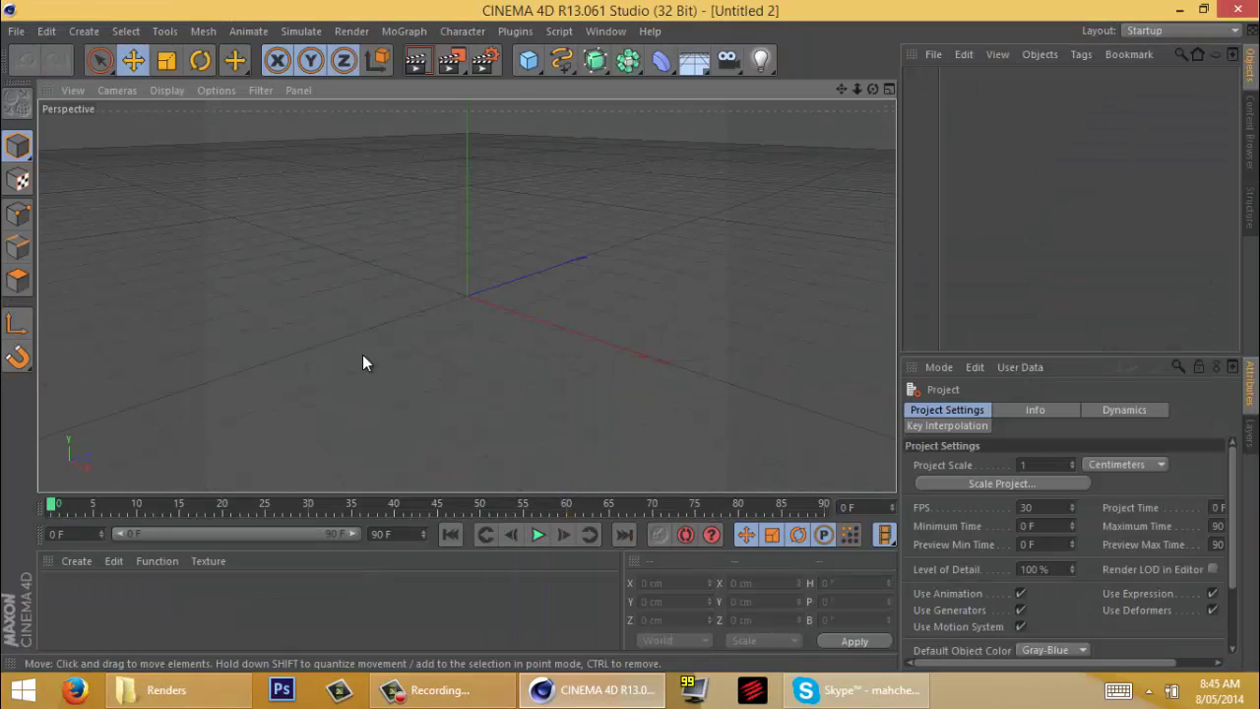
Add a MoText object and set its text to "BlackJackStudios".
click(404, 31)
click(433, 205)
click(951, 517)
text(B)
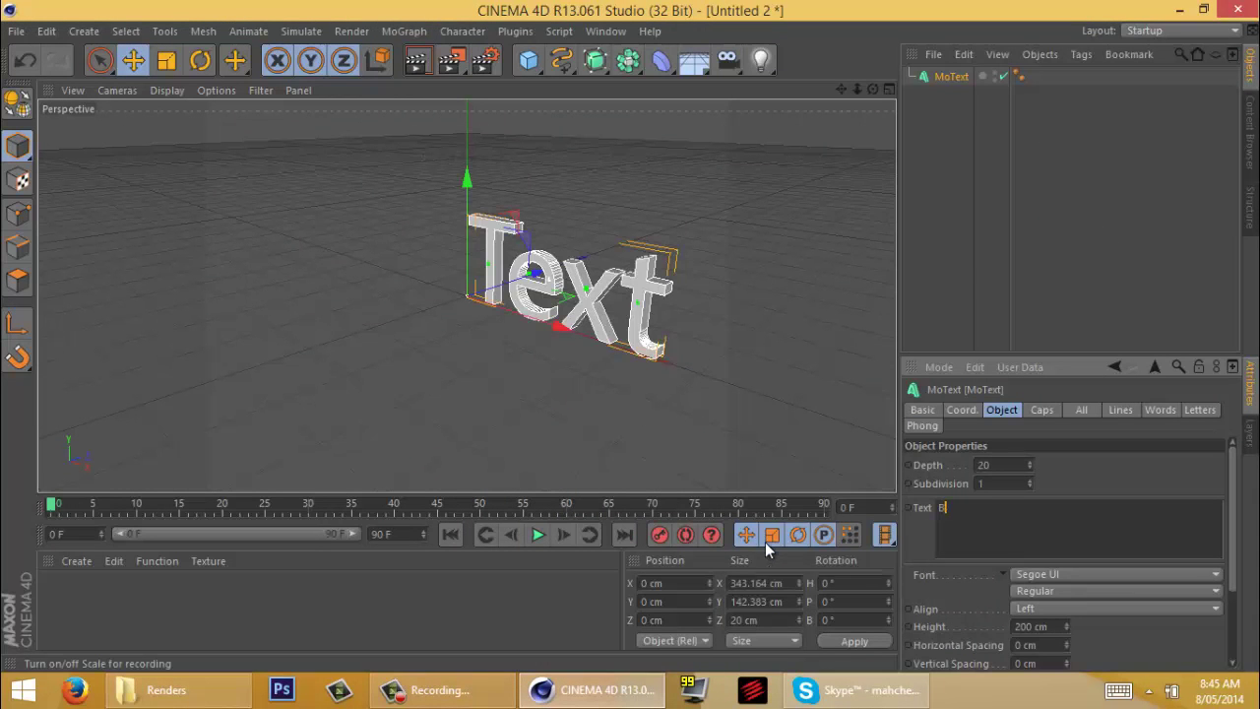
text(lackJackStudios)
alt+drag(512, 345, 631, 333)
alt+middle_drag(631, 333, 614, 338)
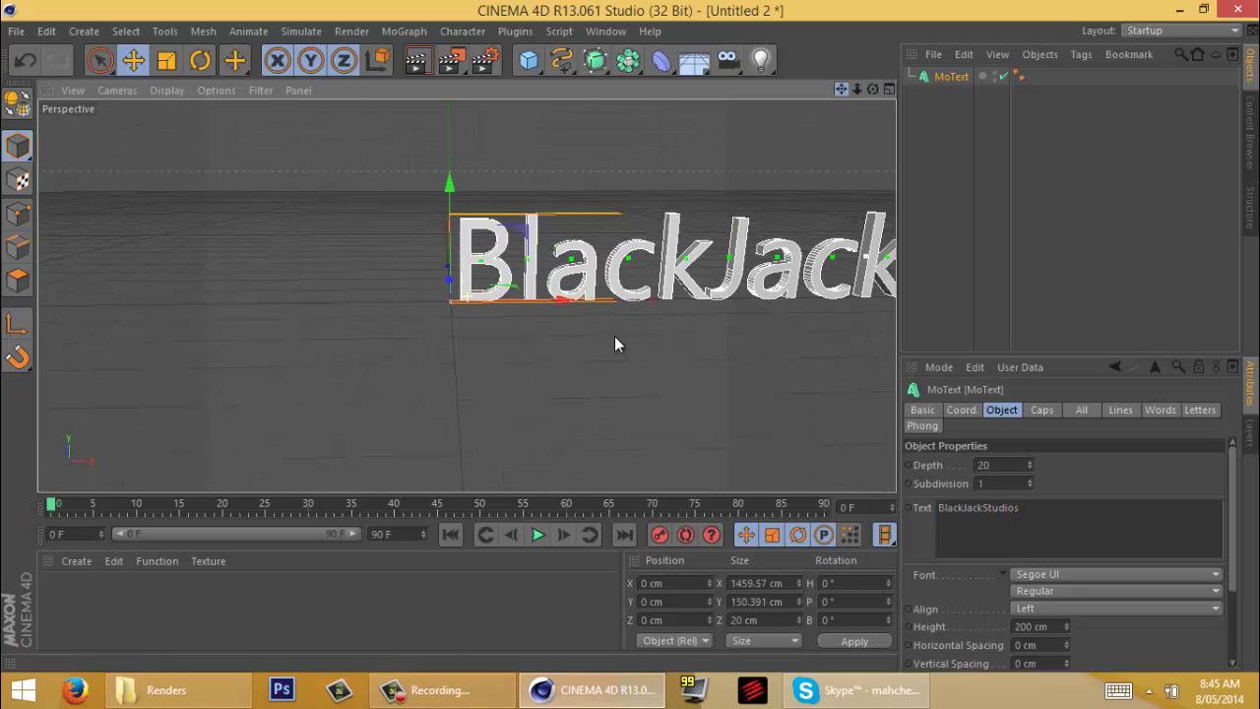
Shorten the MoText wording to "BlackJack" and frame the whole word in the perspective view.
drag(615, 337, 632, 336)
click(1034, 510)
key(BackSpace)
key(BackSpace)
key(BackSpace)
key(BackSpace)
key(BackSpace)
key(BackSpace)
key(BackSpace)
drag(842, 90, 901, 107)
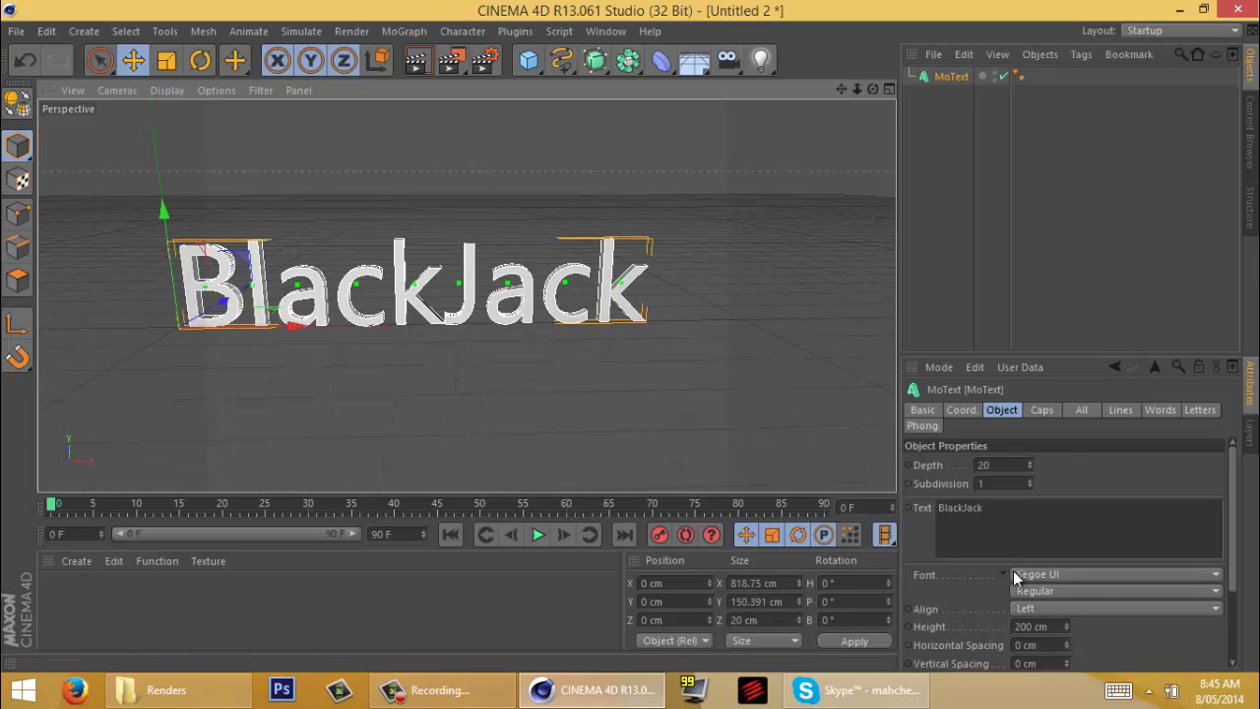
Change the MoText font to SF Fedora.
click(1017, 574)
click(1156, 597)
click(1150, 575)
scroll(1114, 379, down, 6)
click(1105, 307)
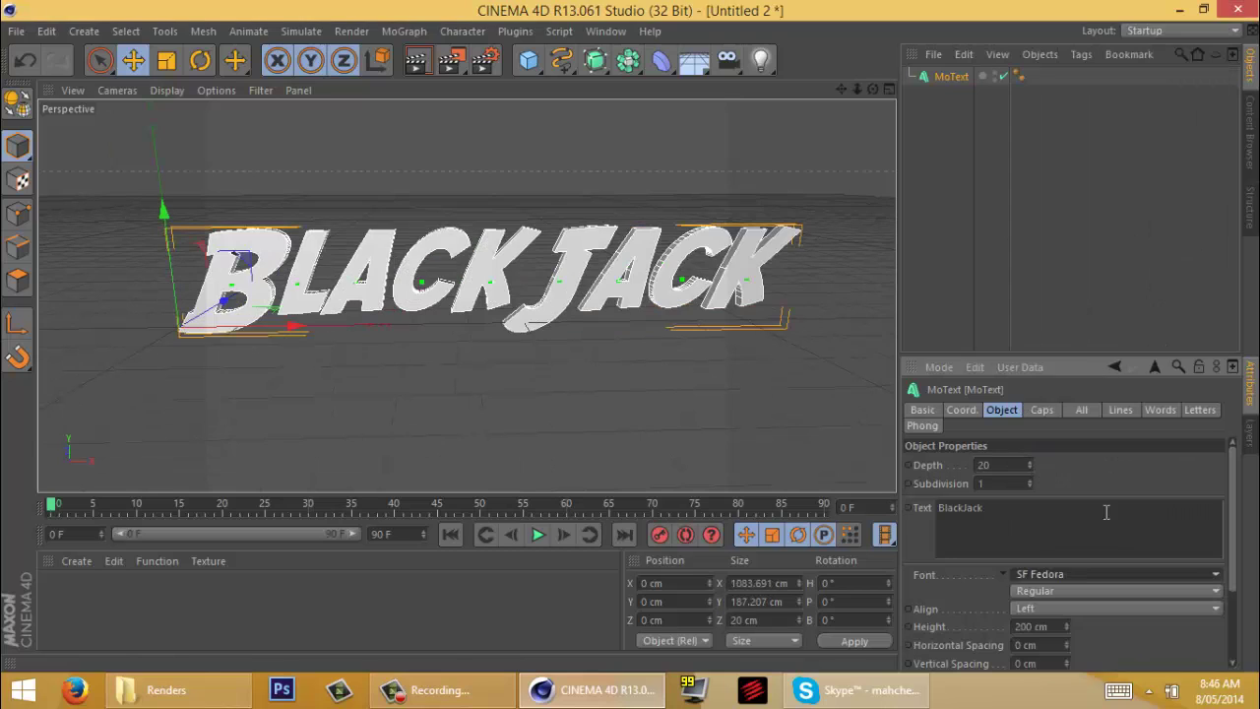
Create a blue material with Glow enabled and apply it to the BlackJack text.
double_click(61, 596)
double_click(59, 593)
click(498, 229)
drag(418, 225, 275, 305)
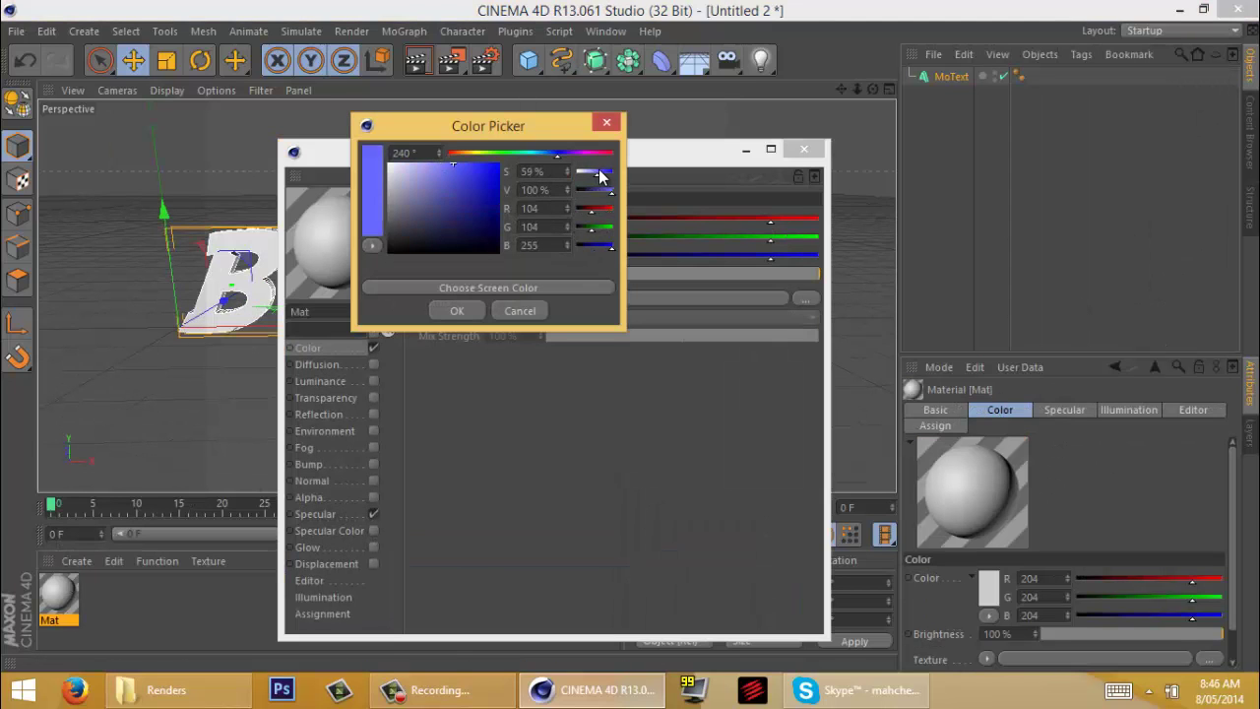
click(457, 310)
click(373, 546)
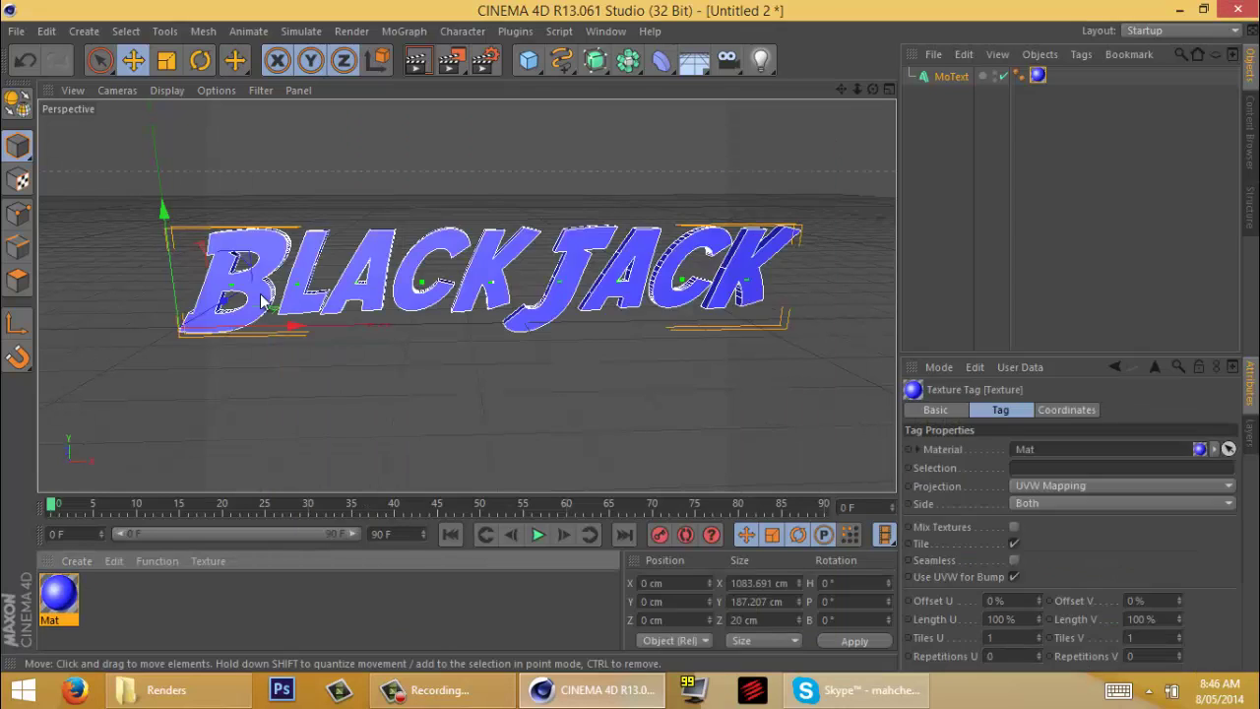
Preview the title render and set the render output size to 1920 x 1080 pixels.
key(ctrl+r)
click(485, 61)
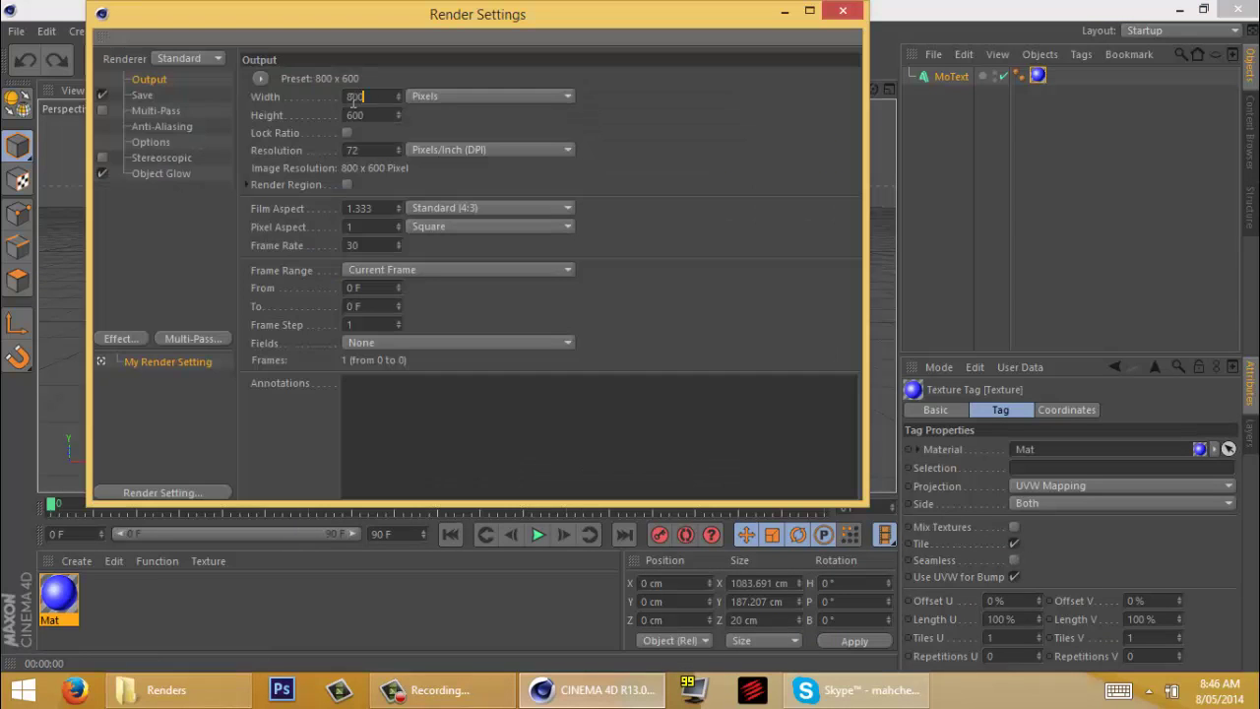
drag(355, 97, 247, 132)
text(1920)
key(Tab)
text(1080)
Set the render's save file to "Black Jack Title" in the Renders folder.
click(148, 97)
click(837, 112)
text(Black Jack Title)
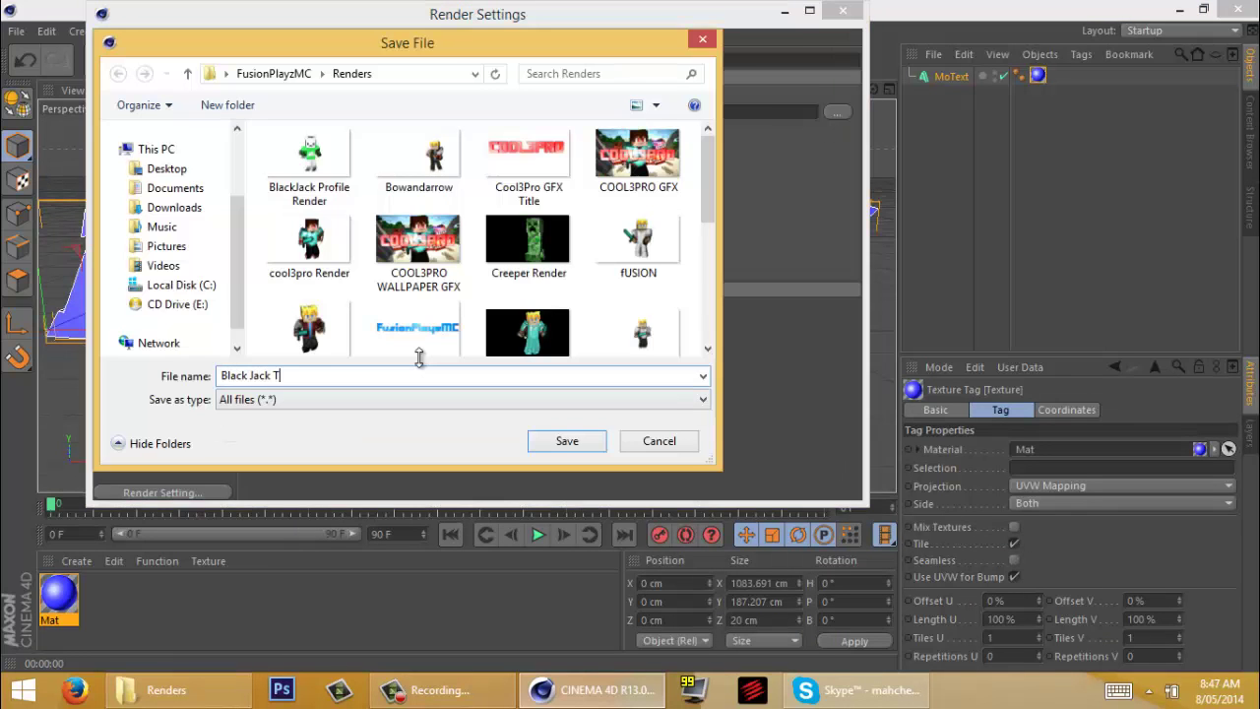
key(Return)
Add Ambient Occlusion, Depth of Field, Global Illumination and Glow effects to the render settings and check their options.
click(162, 127)
click(160, 173)
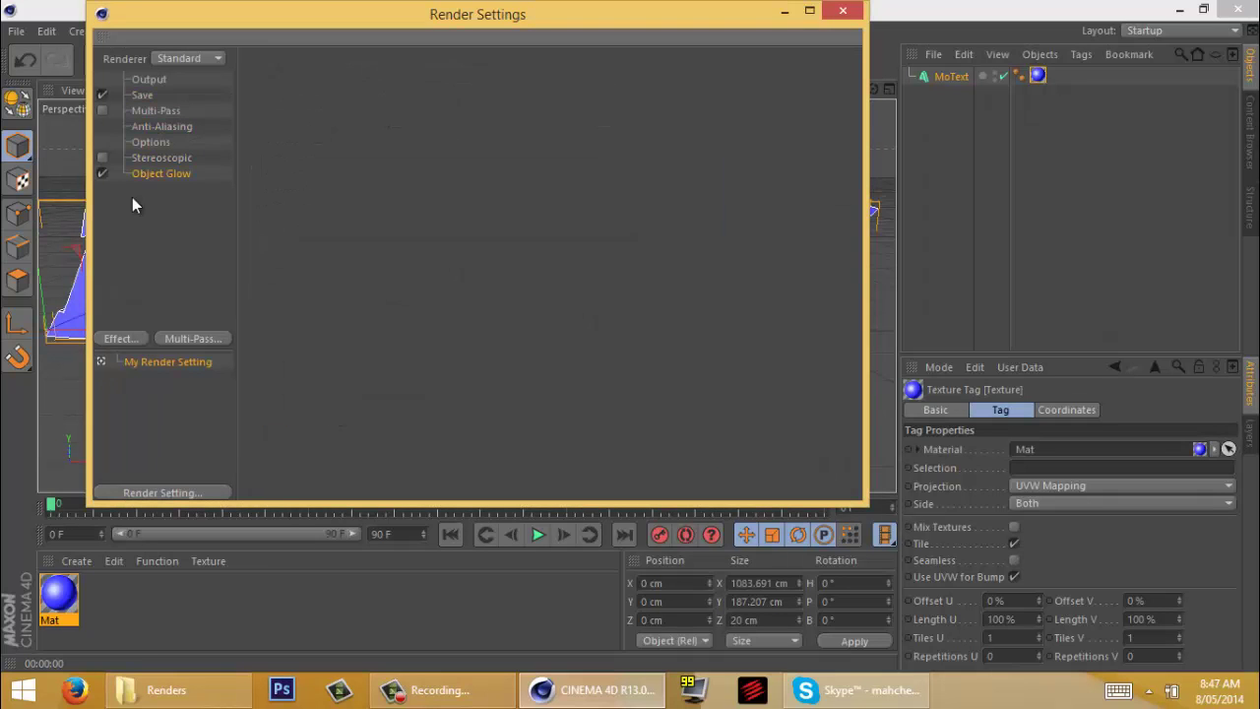
click(121, 339)
click(195, 309)
click(121, 339)
click(193, 419)
click(122, 338)
click(195, 438)
click(170, 457)
click(166, 205)
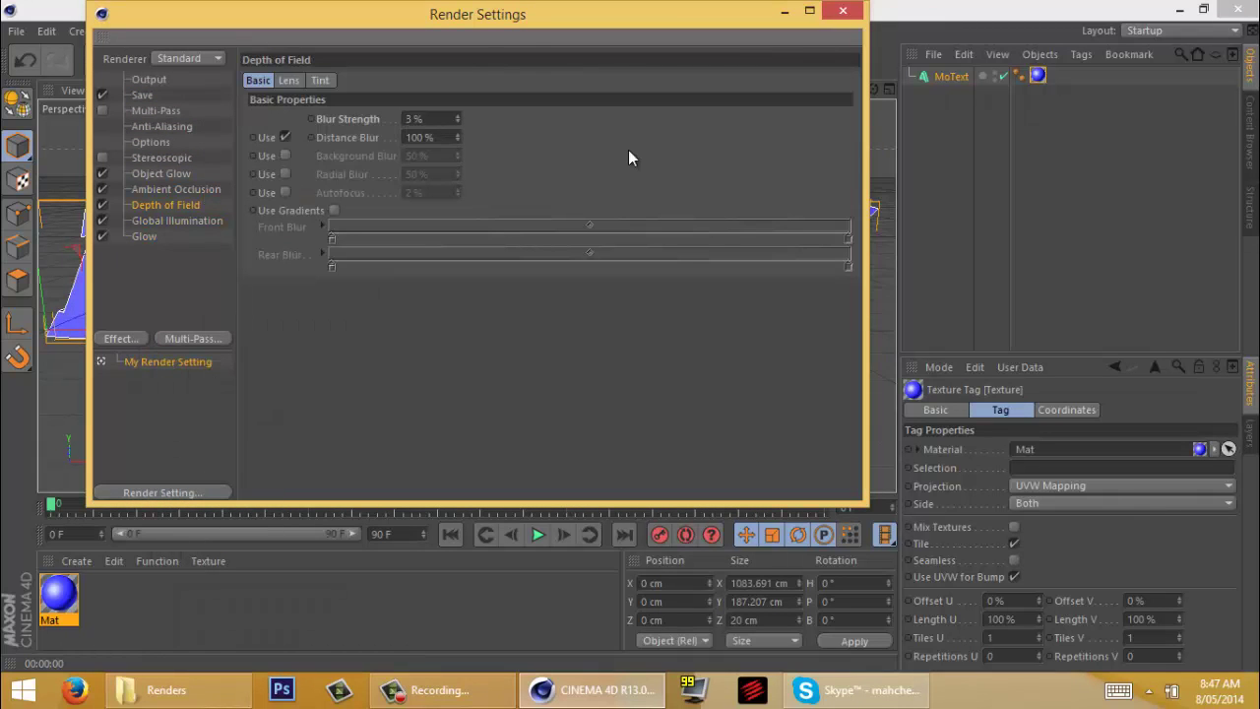
click(190, 221)
click(146, 237)
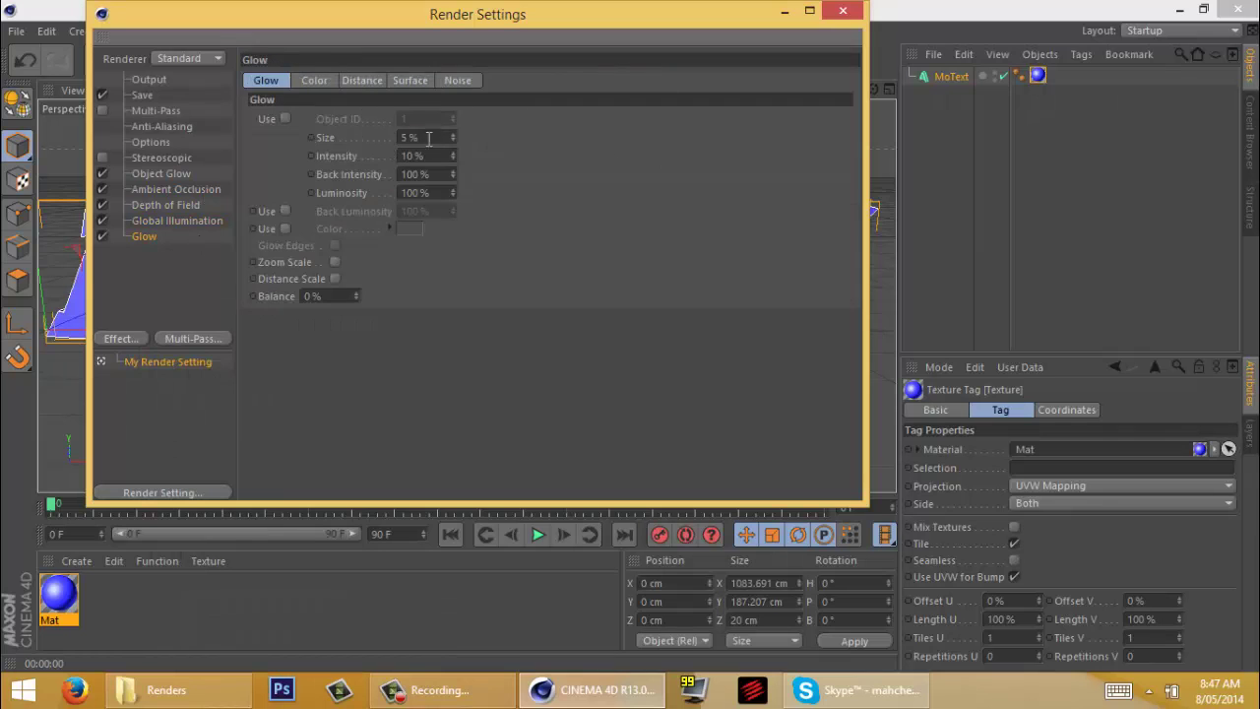
click(843, 10)
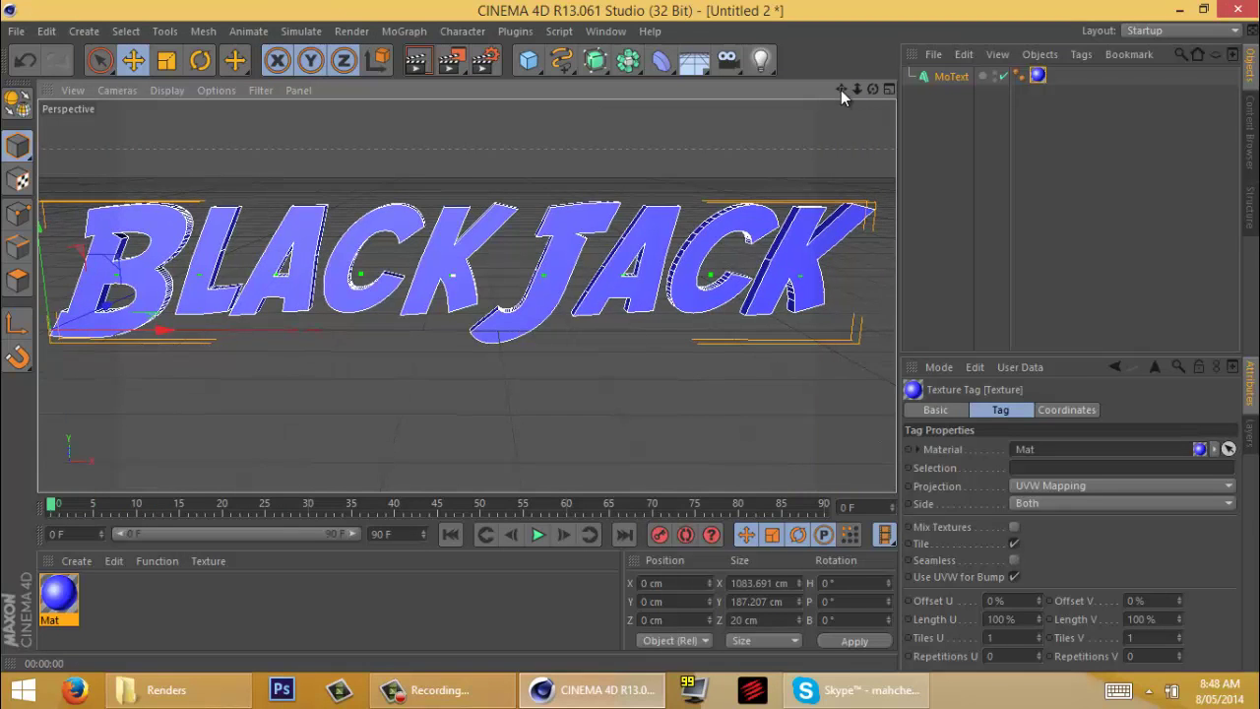
Add two lights above and in front of the title, one over "Black" and one over "Jack".
drag(841, 90, 849, 90)
click(761, 60)
scroll(470, 208, down, 5)
drag(259, 306, 246, 315)
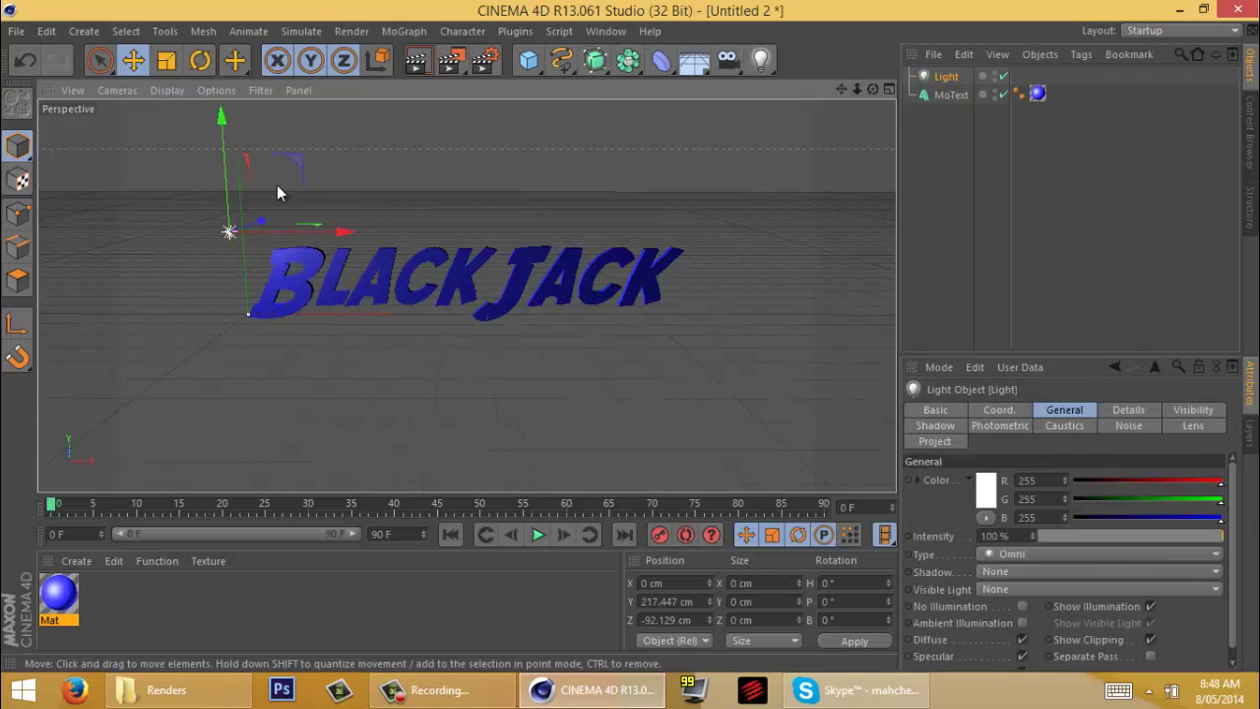
click(760, 60)
drag(344, 329, 556, 228)
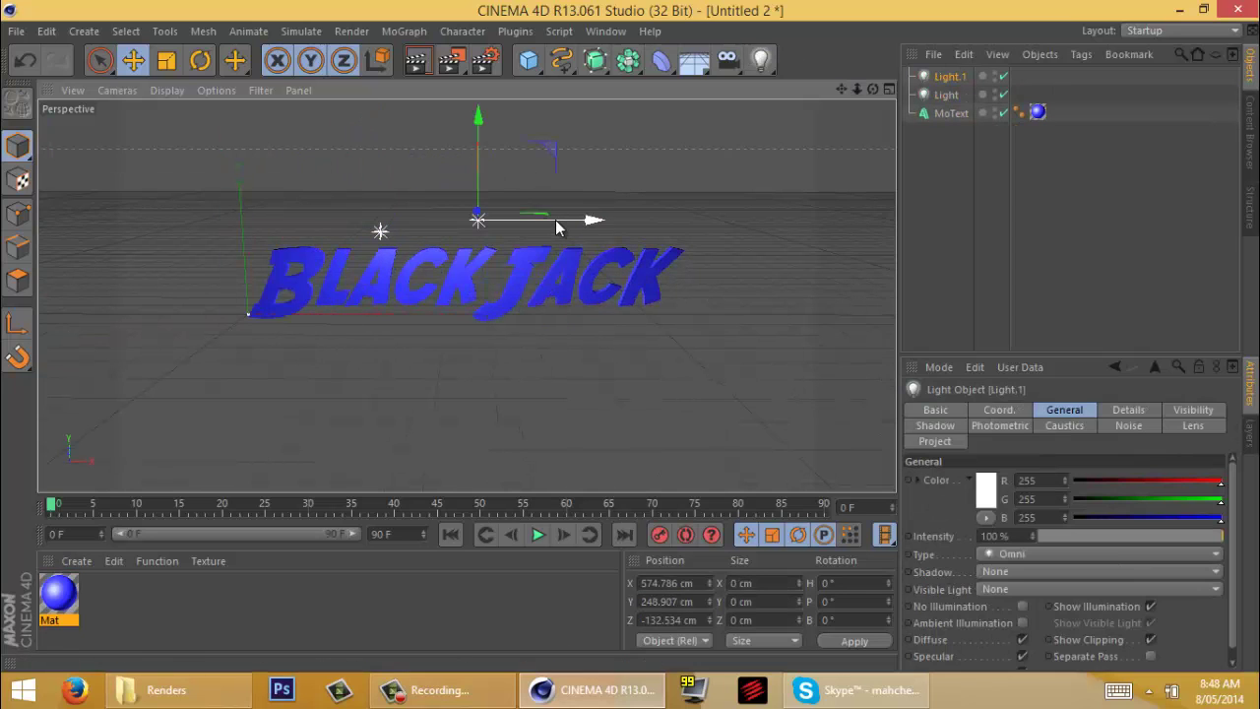
Add a third light in front of the title's far end, at about X 1027 cm and Z -215 cm.
click(761, 60)
drag(260, 306, 234, 321)
drag(332, 338, 797, 338)
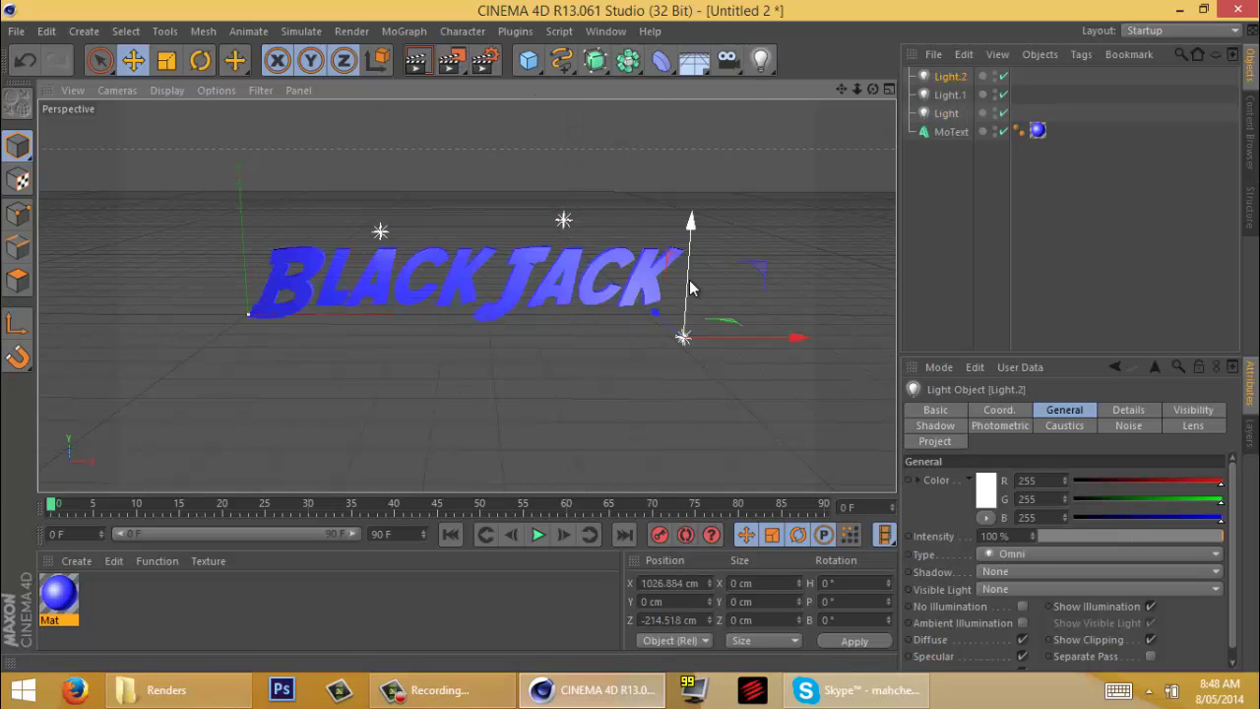
Try raising the third light vertically and undo the move.
drag(689, 280, 693, 187)
click(418, 61)
key(ctrl+z)
Render the title to the Picture Viewer and inspect the lettering across the whole image.
click(485, 61)
click(843, 10)
click(452, 62)
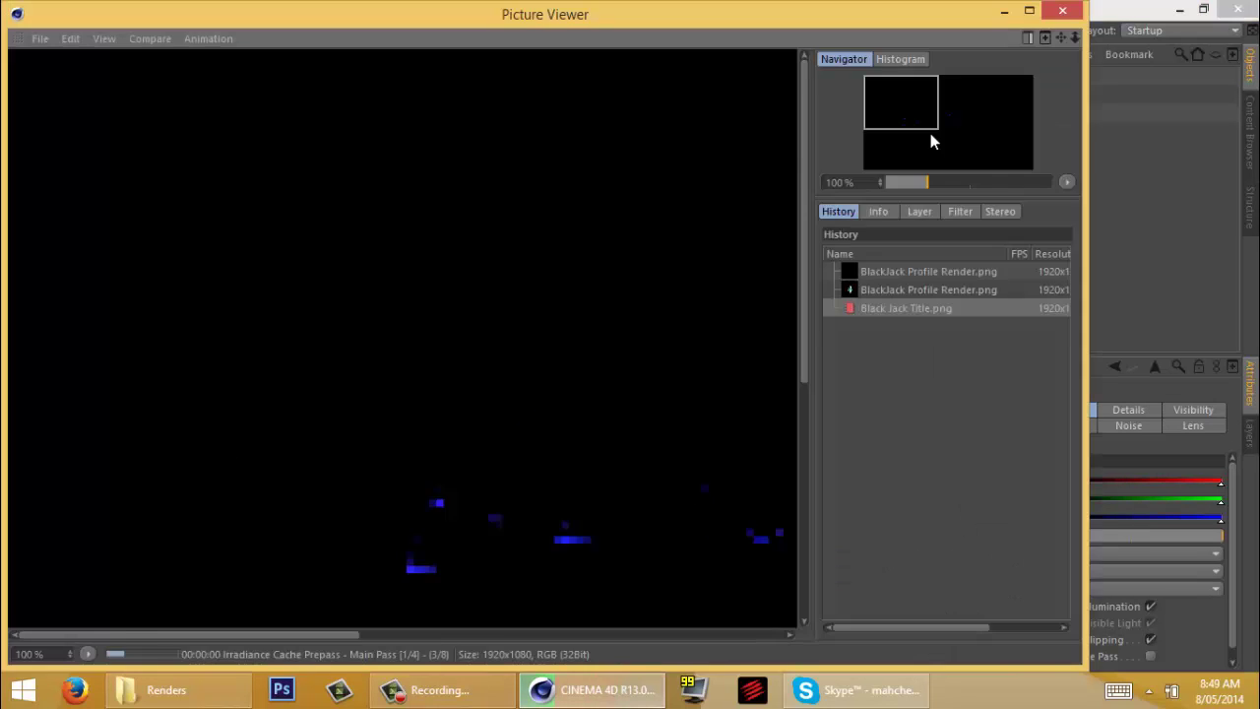
drag(921, 120, 955, 136)
drag(865, 9, 785, 176)
mouse_move(833, 291)
mouse_down()
mouse_move(796, 294)
mouse_move(882, 292)
mouse_move(822, 296)
mouse_up()
click(954, 178)
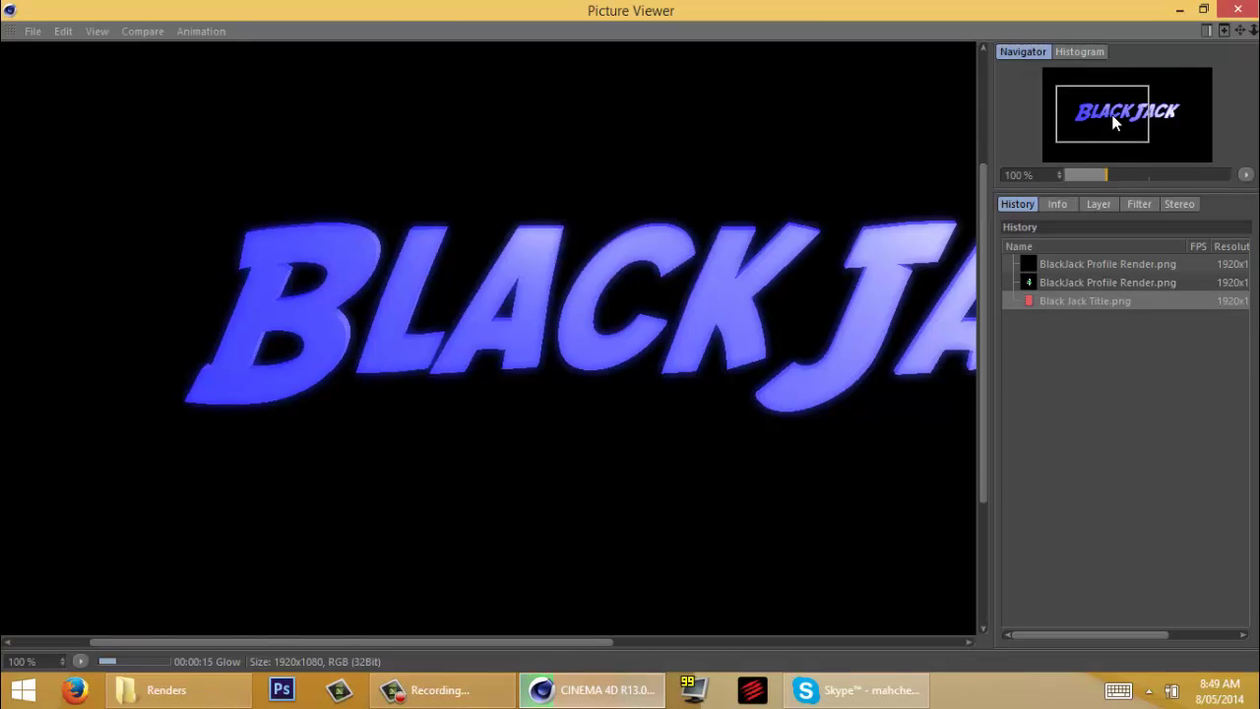
drag(1113, 117, 1130, 119)
Close the Picture Viewer and exit Cinema 4D.
click(856, 690)
click(1239, 10)
click(1239, 10)
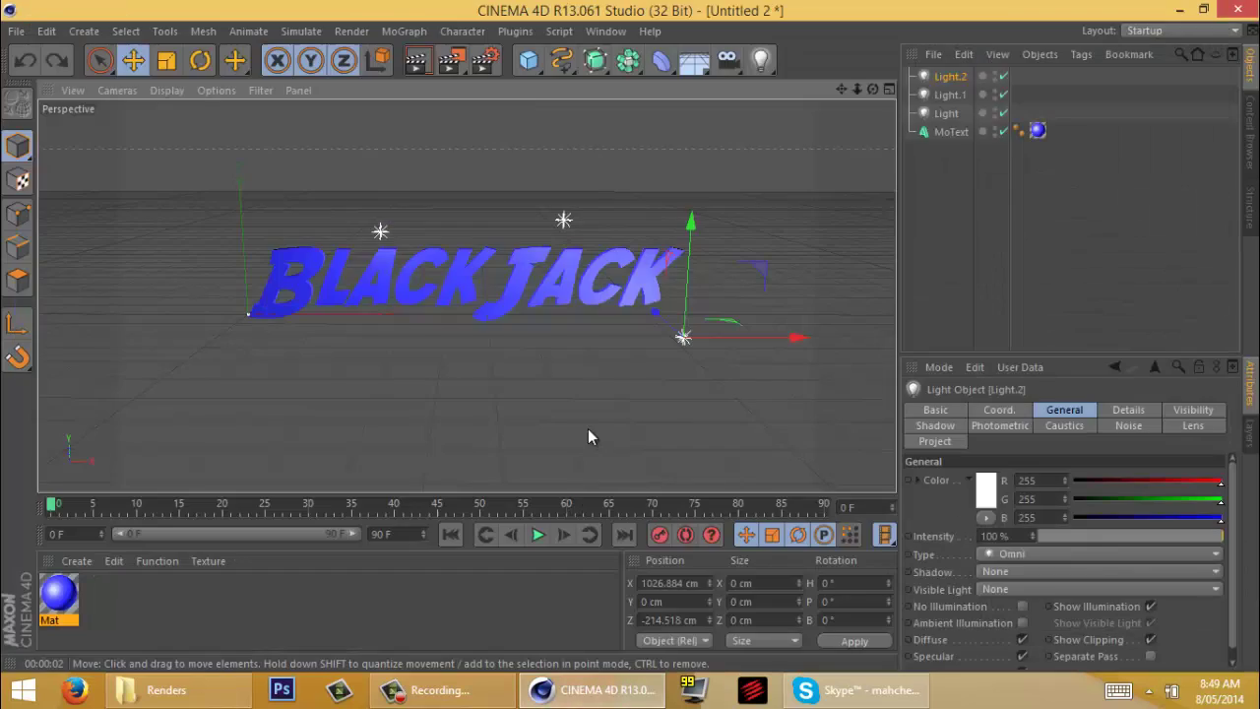
click(758, 147)
click(1237, 11)
click(638, 416)
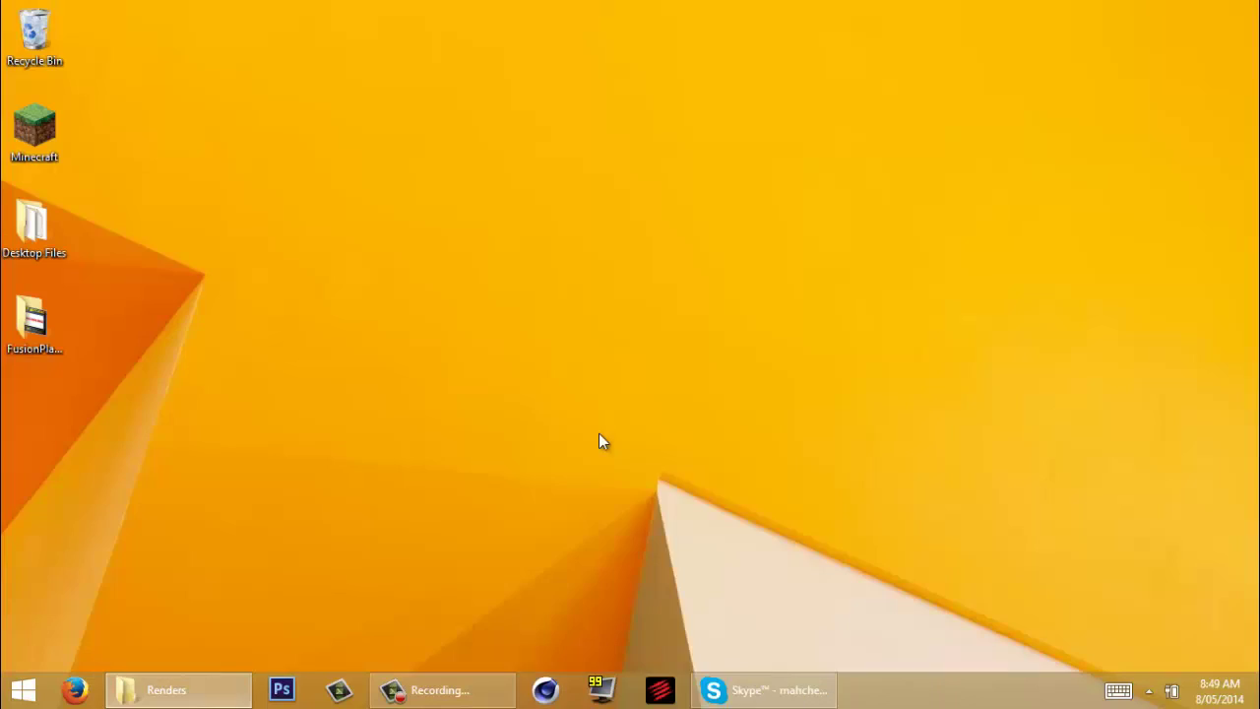
Switch to Photoshop and create a new transparent document of 1000 x 1000 pixels.
click(279, 690)
click(52, 13)
click(73, 690)
click(1238, 10)
click(52, 12)
click(93, 37)
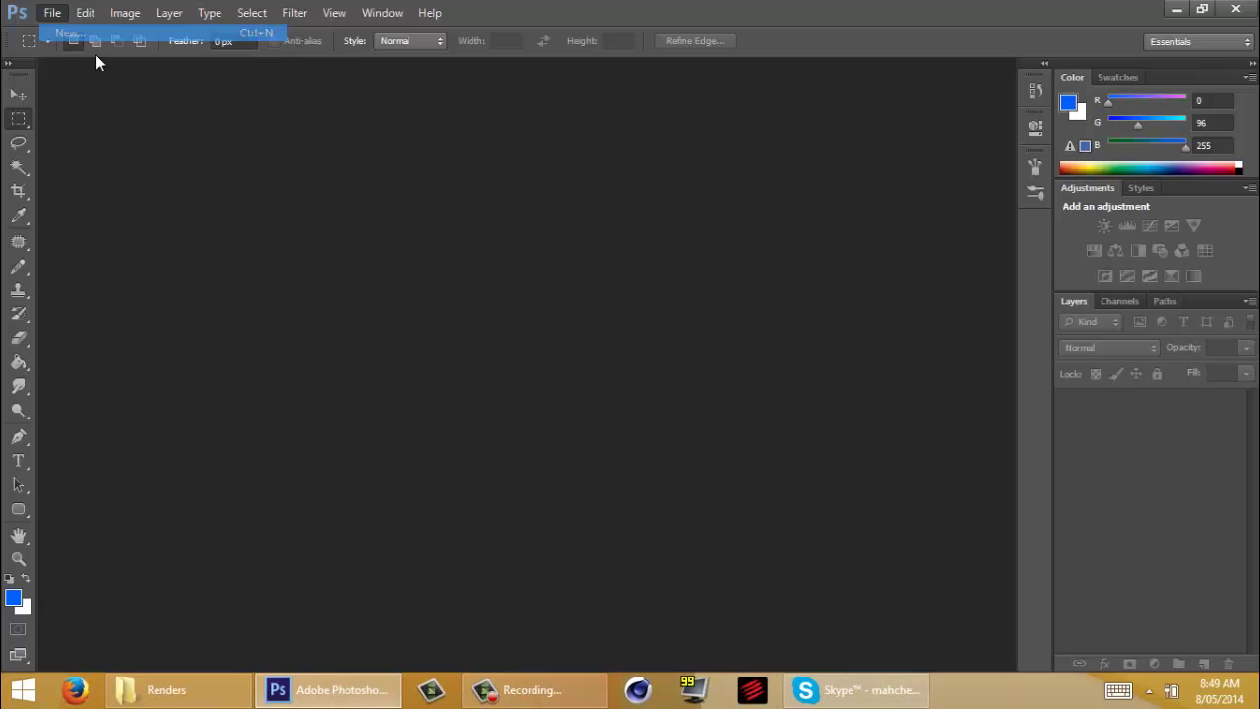
drag(519, 258, 615, 258)
text(1000)
click(793, 185)
Place the lIkANwD Minecraft landscape image and enlarge it to cover the whole canvas.
click(60, 17)
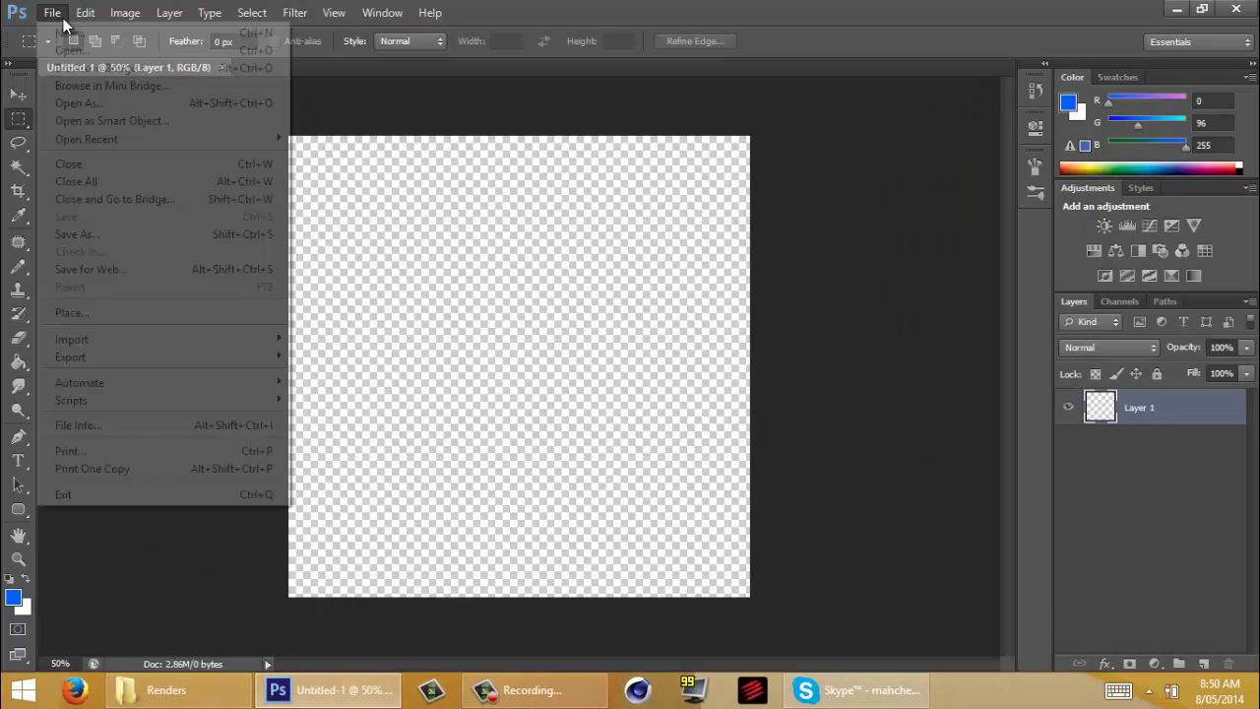
click(69, 312)
click(822, 71)
double_click(778, 281)
double_click(691, 303)
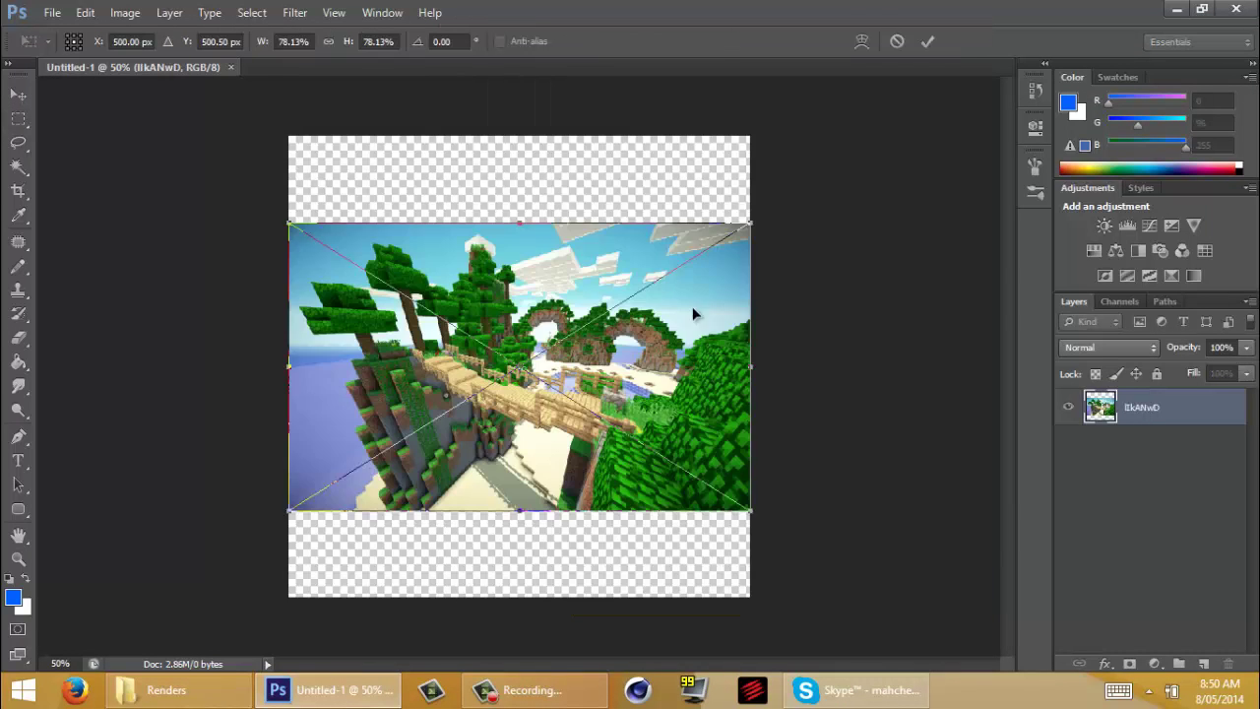
drag(692, 306, 627, 210)
shift+drag(686, 413, 938, 695)
drag(633, 565, 564, 574)
key(Return)
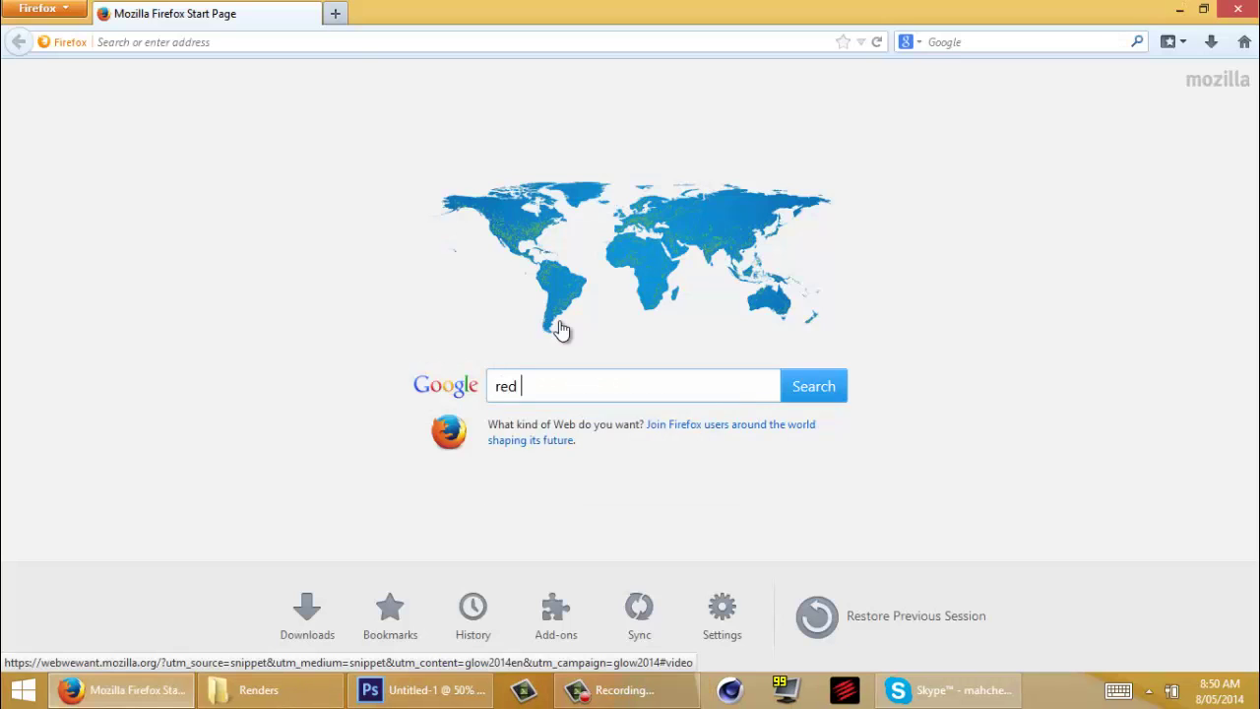
Search Google Images in Firefox for "glossy red" and save a plain red picture as Glossy Red.
key(Home)
text(glossy)
key(Return)
click(201, 140)
click(549, 282)
click(971, 541)
right_click(502, 413)
click(521, 287)
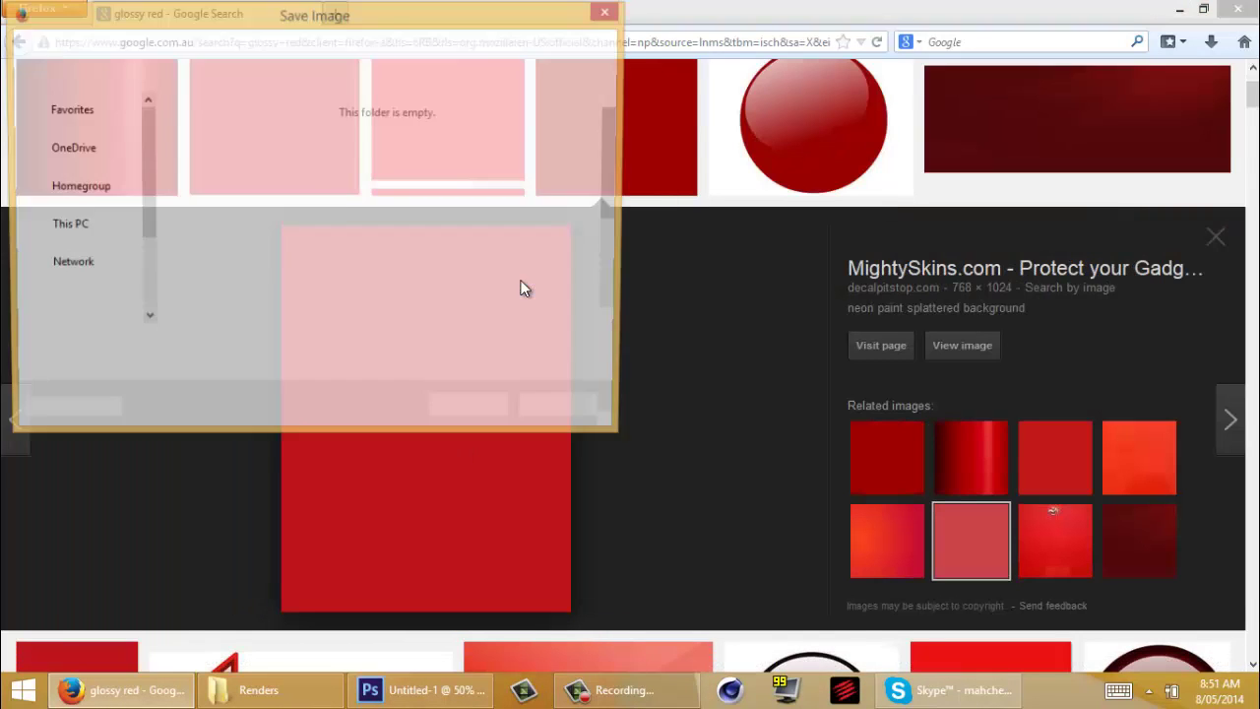
click(474, 412)
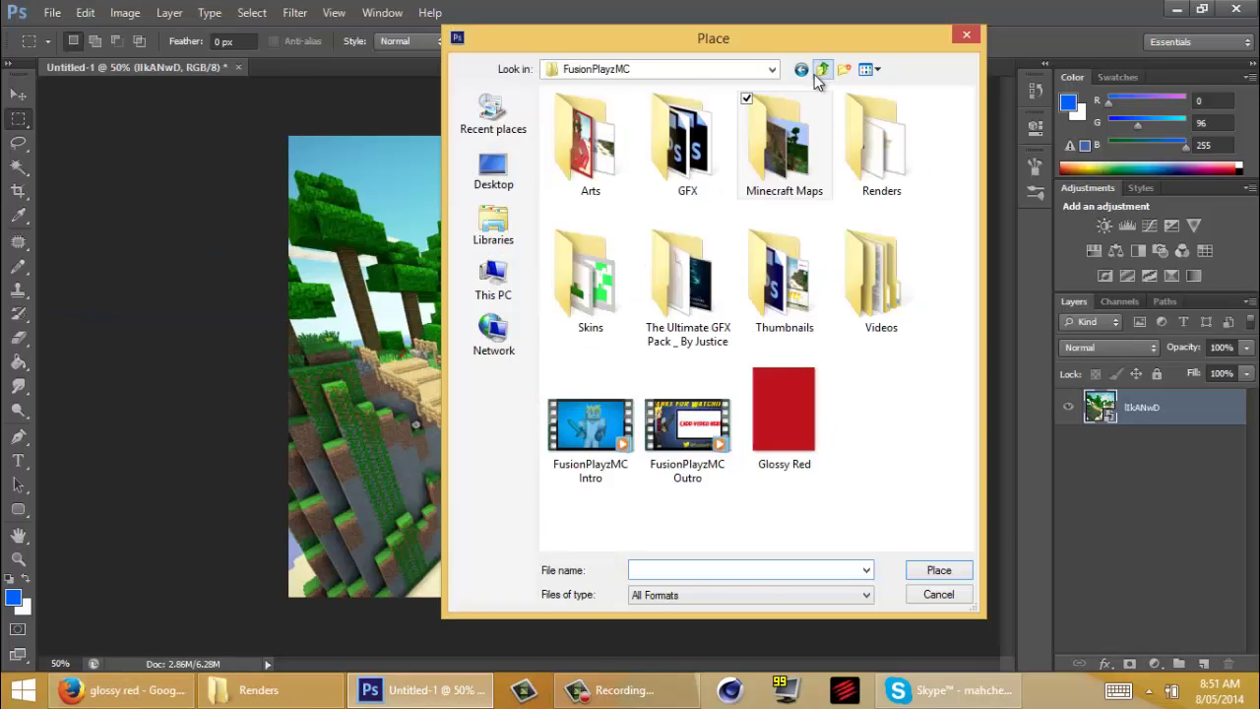
Place the Glossy Red image over the canvas in Photoshop and delete its centre to leave a red border.
double_click(754, 394)
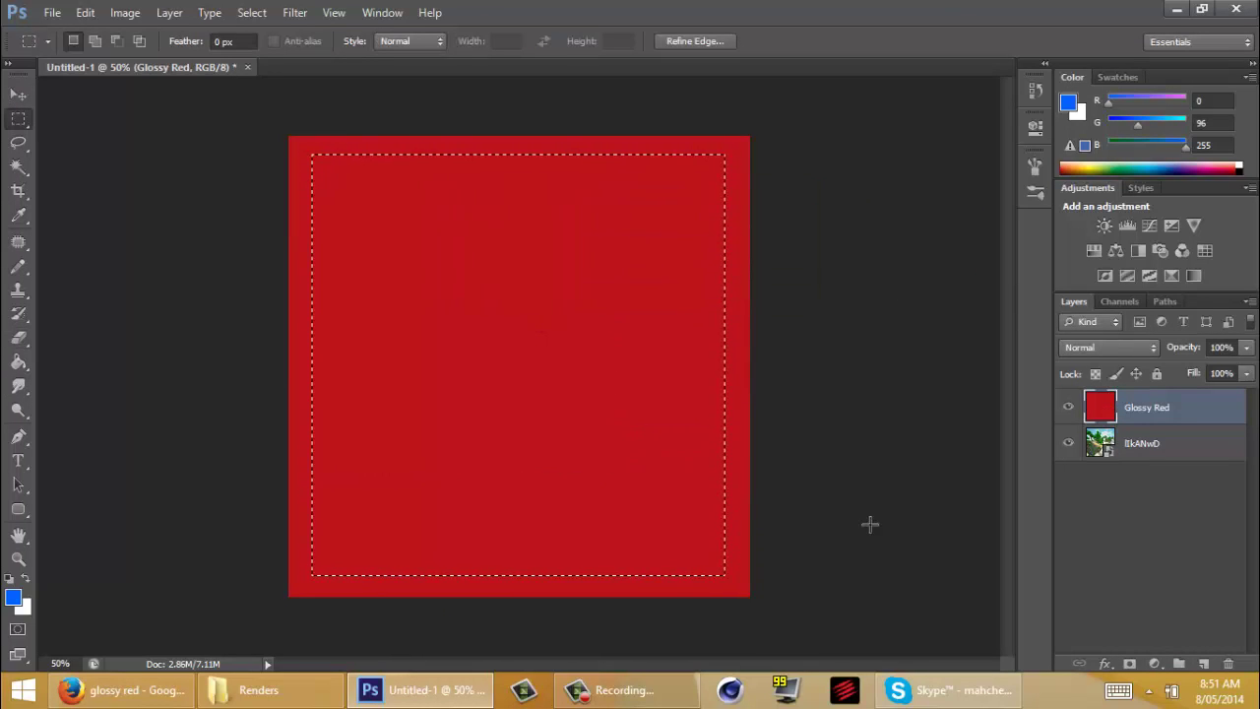
key(Delete)
key(ctrl+d)
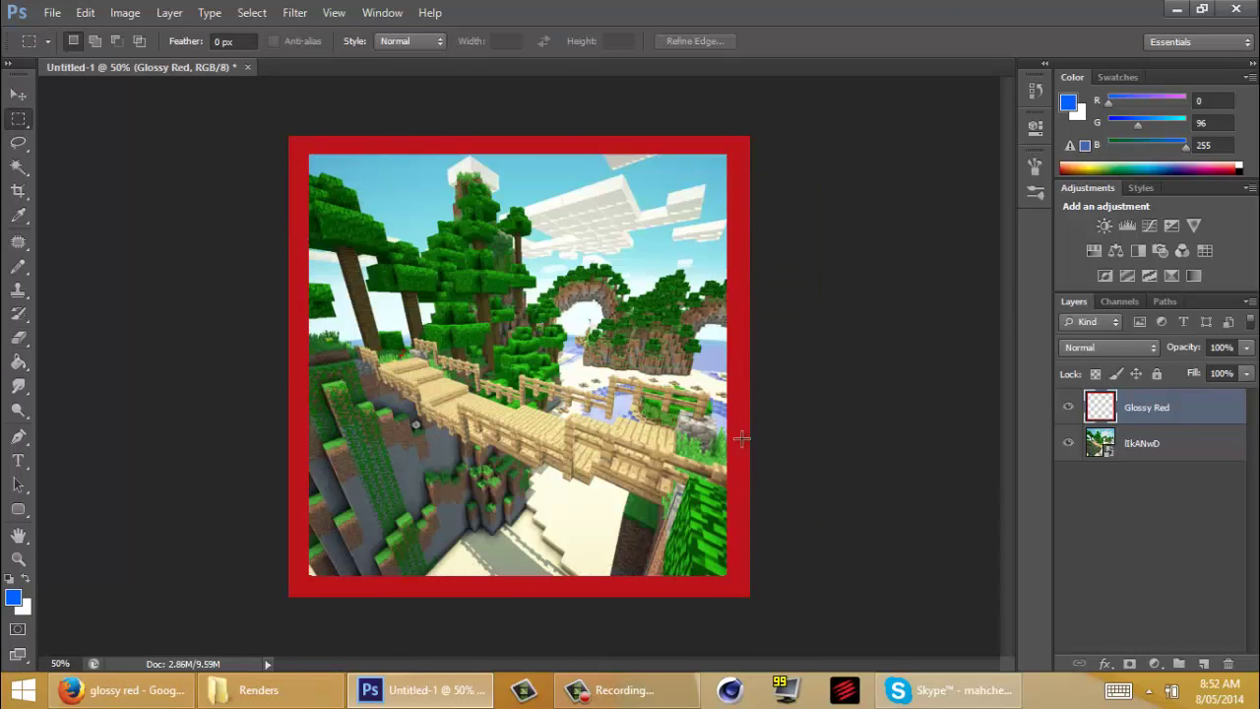
click(52, 12)
click(105, 315)
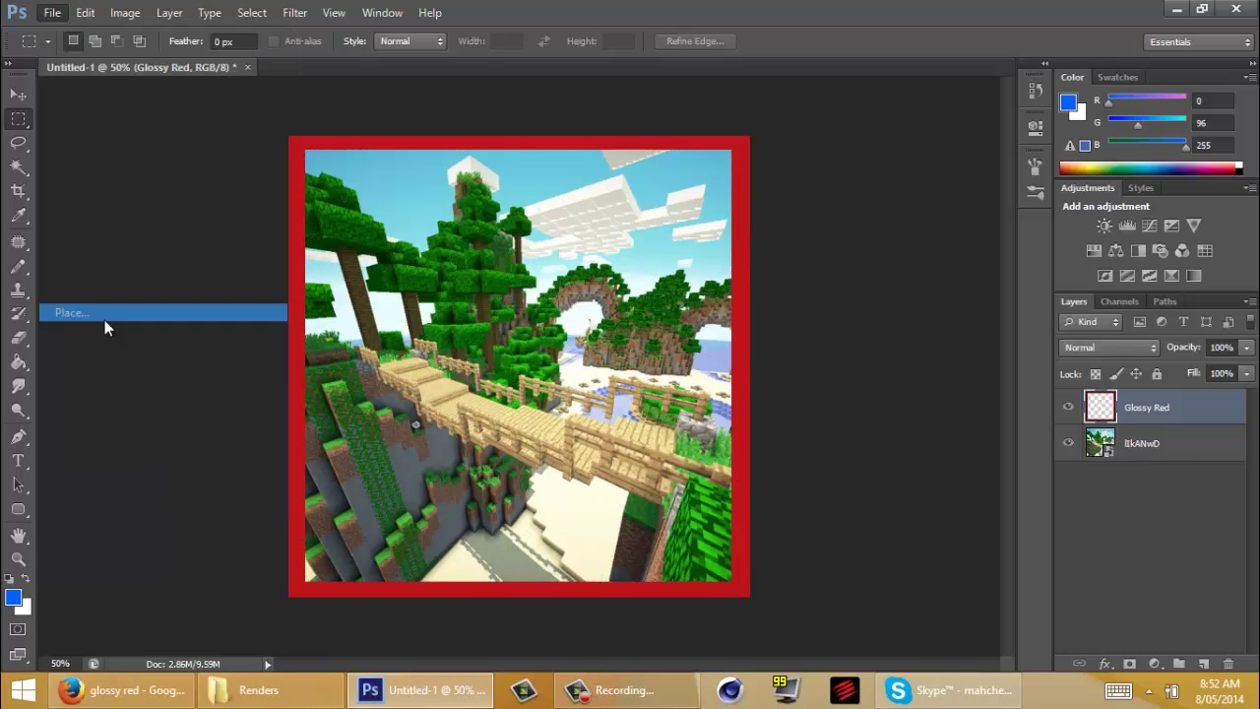
double_click(686, 153)
drag(581, 384, 105, 115)
shift+drag(272, 228, 670, 452)
key(Escape)
Apply a Shape Blur with the lightning shape and a 5-pixel radius to the lIkANwD background layer.
click(252, 13)
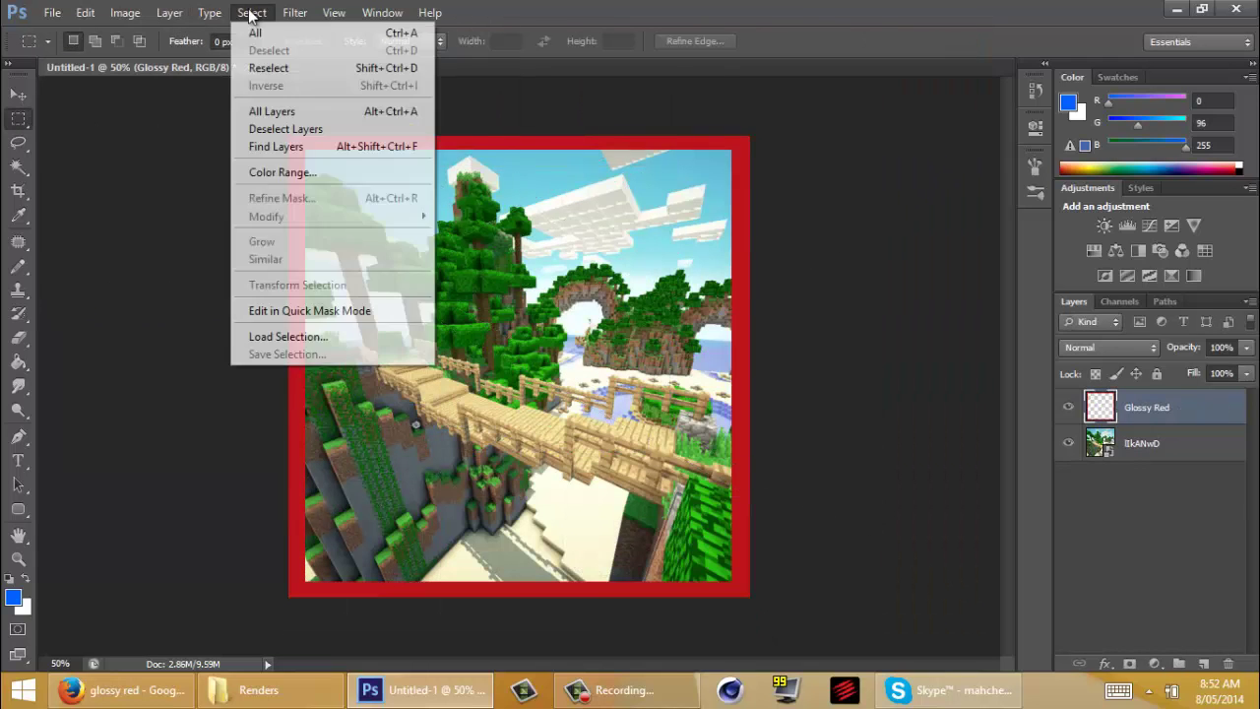
click(1162, 443)
click(293, 13)
mouse_move(323, 203)
click(198, 399)
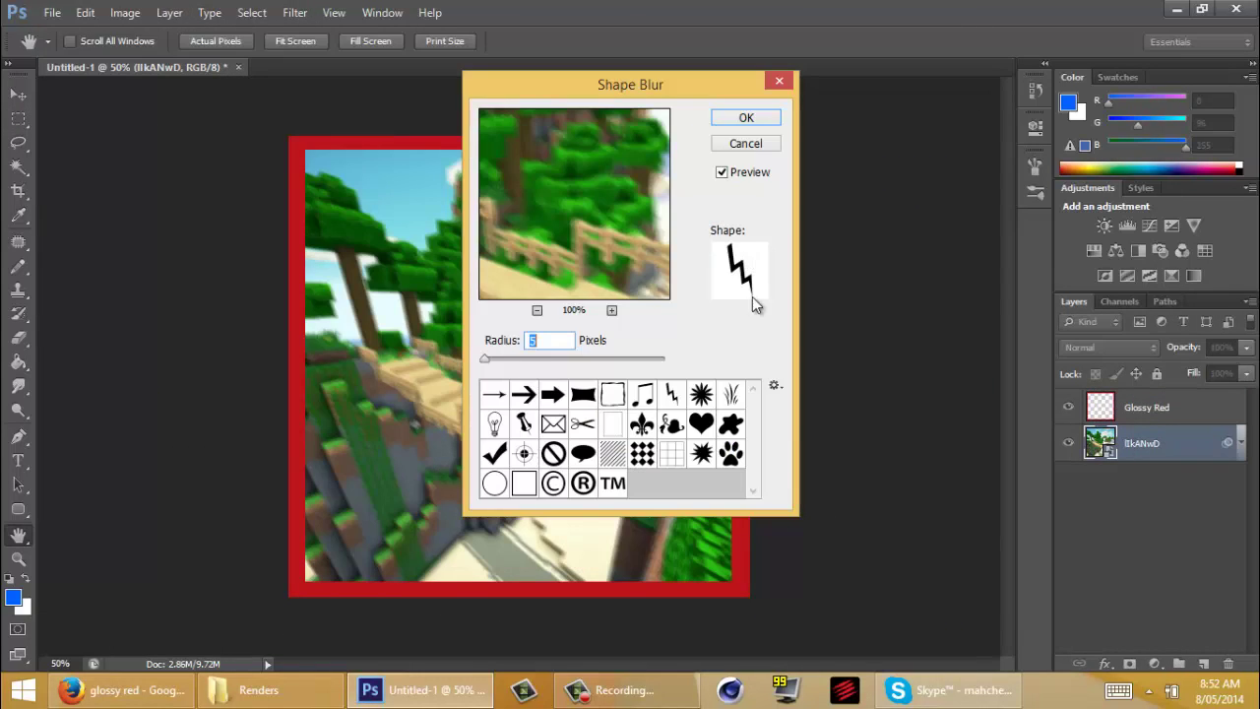
click(752, 117)
Place the BlackJack Profile Render above the background and enlarge the character to fill the frame.
click(49, 11)
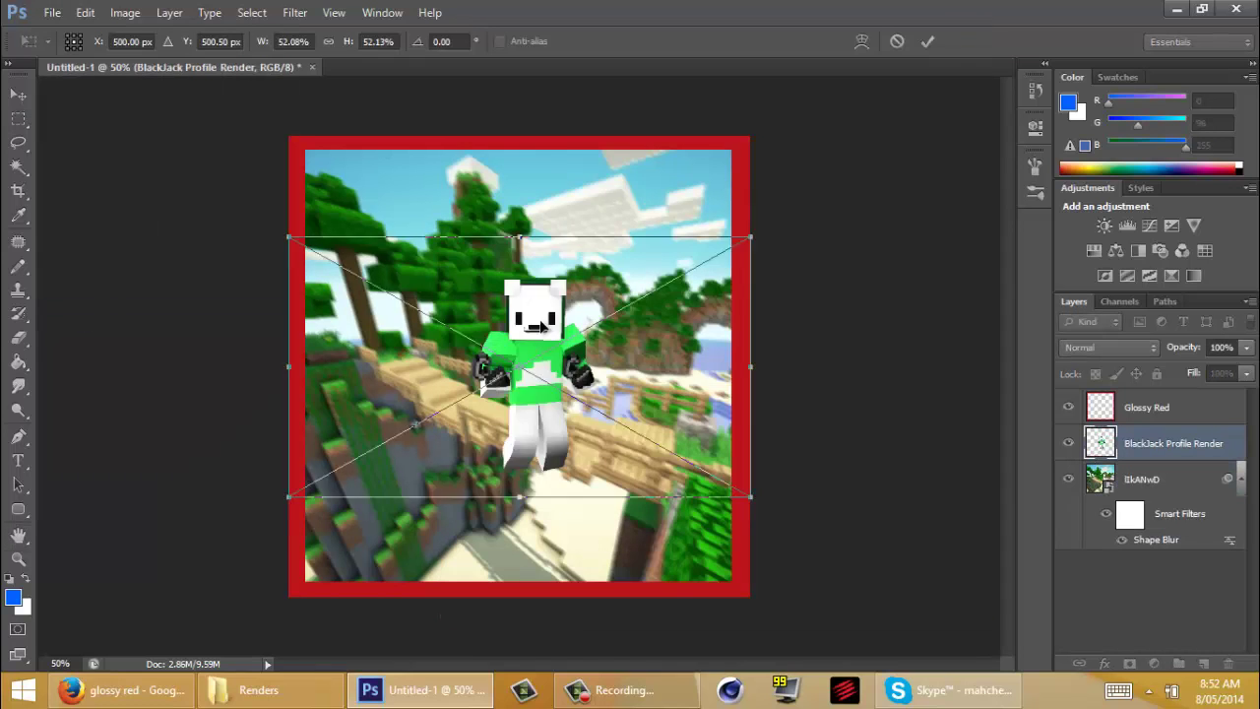
drag(552, 433, 622, 398)
key(Return)
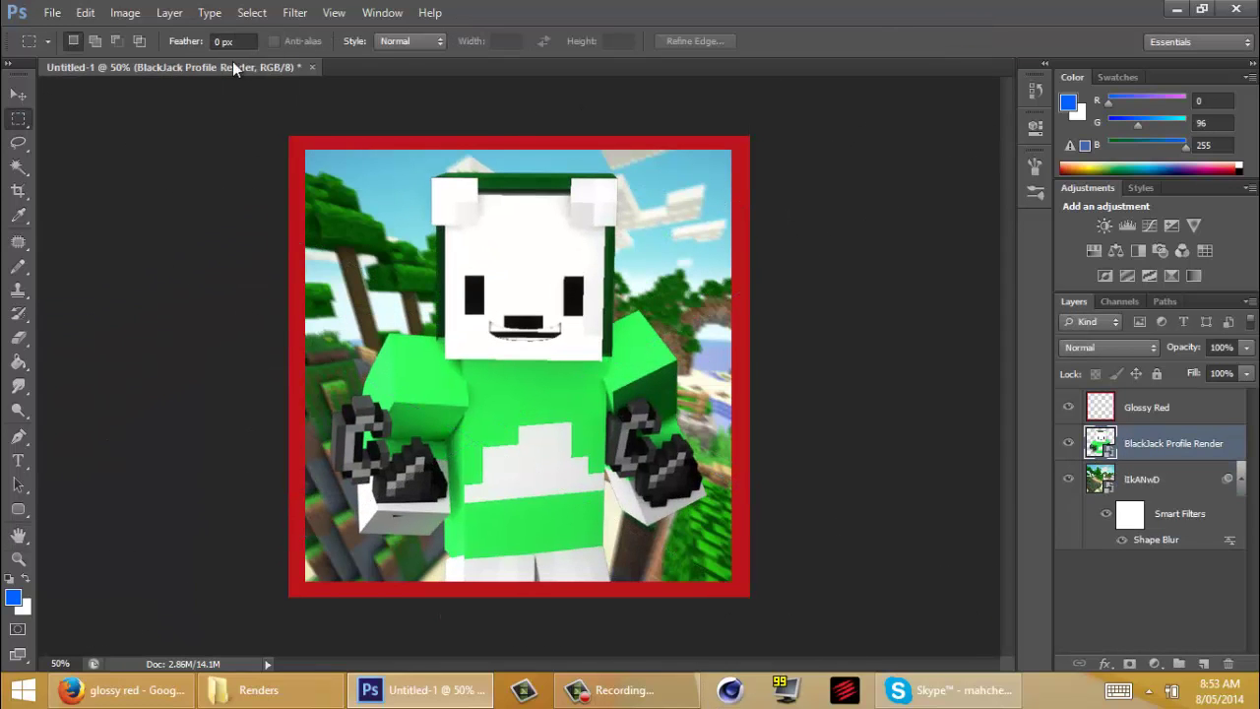
Place the Black Jack Title image, scale it to fit inside the border and position it across the character's lower body.
click(52, 13)
click(74, 316)
double_click(599, 152)
shift+drag(289, 237, 67, 136)
shift+drag(749, 498, 813, 556)
drag(630, 433, 623, 422)
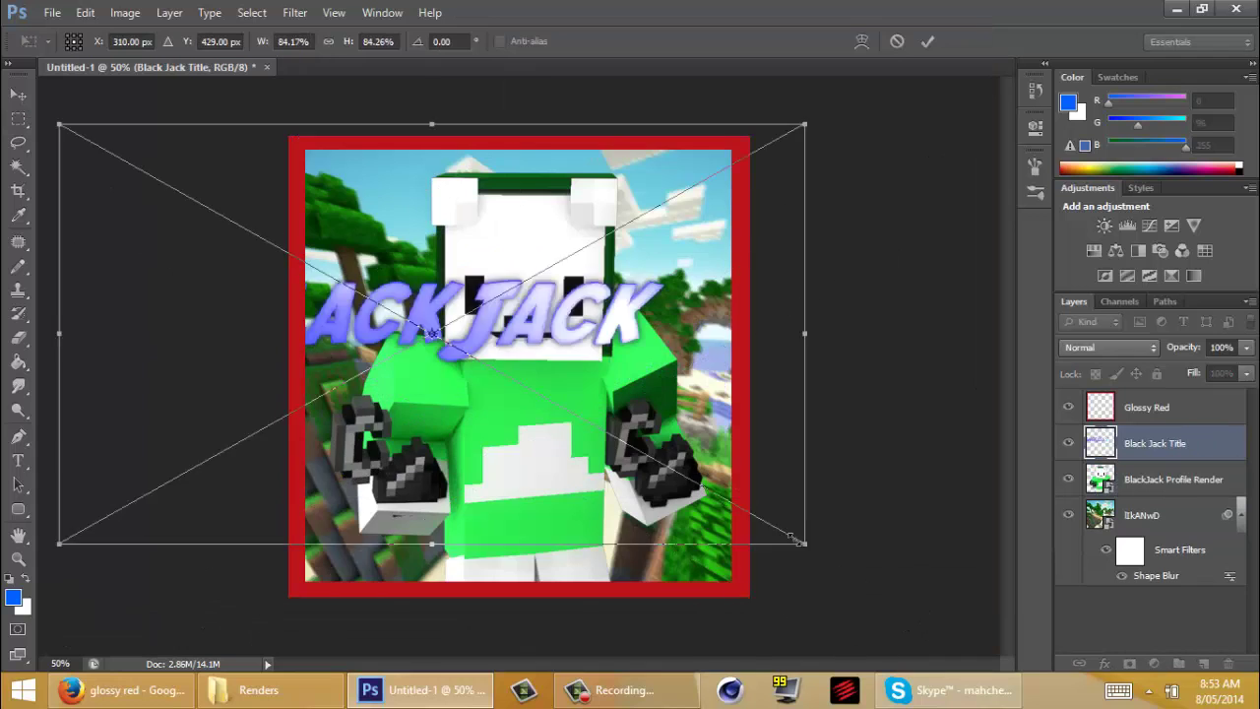
shift+drag(807, 542, 666, 467)
drag(490, 429, 627, 584)
shift+drag(805, 619, 849, 650)
drag(630, 555, 623, 632)
key(Return)
key(m)
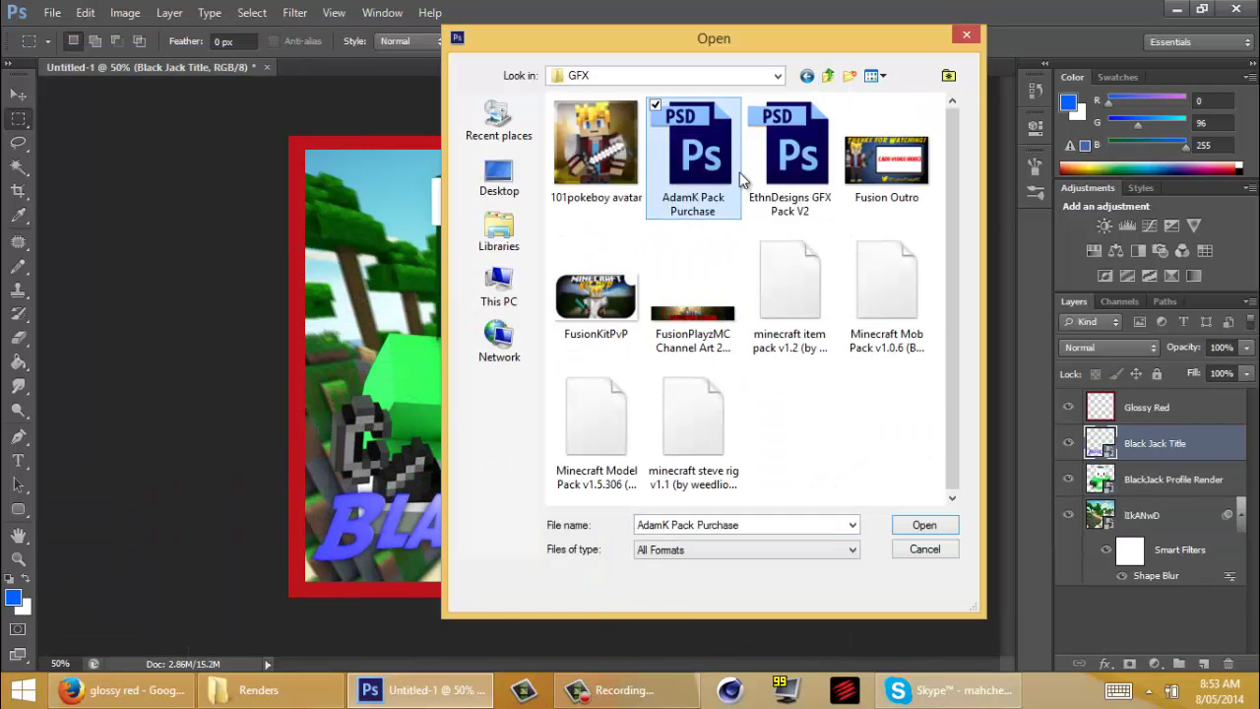
Open EthnDesigns GFX Pack V2.psd and duplicate its 4s particle layer into the Untitled-1 document.
double_click(739, 173)
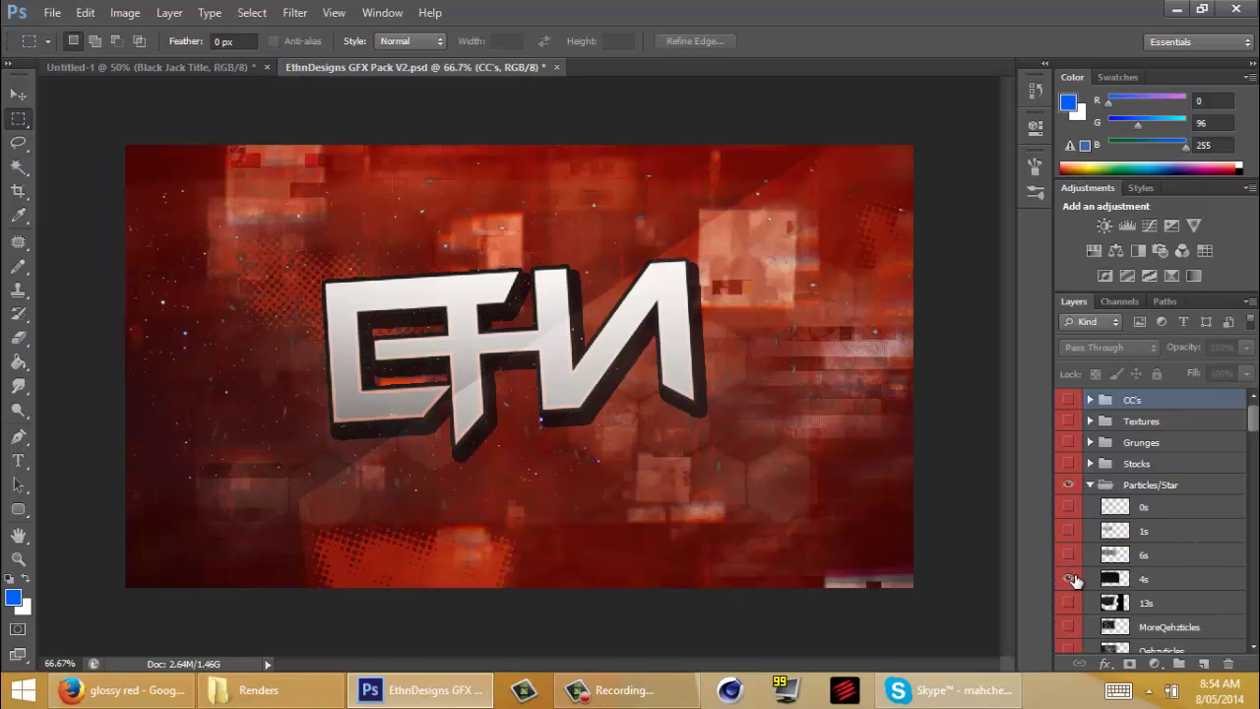
click(1069, 604)
click(1070, 604)
right_click(1146, 582)
click(1058, 102)
click(724, 277)
click(630, 295)
click(792, 210)
Show the MoreQehzticles particle layer and duplicate it into the Untitled-1 document.
click(1066, 628)
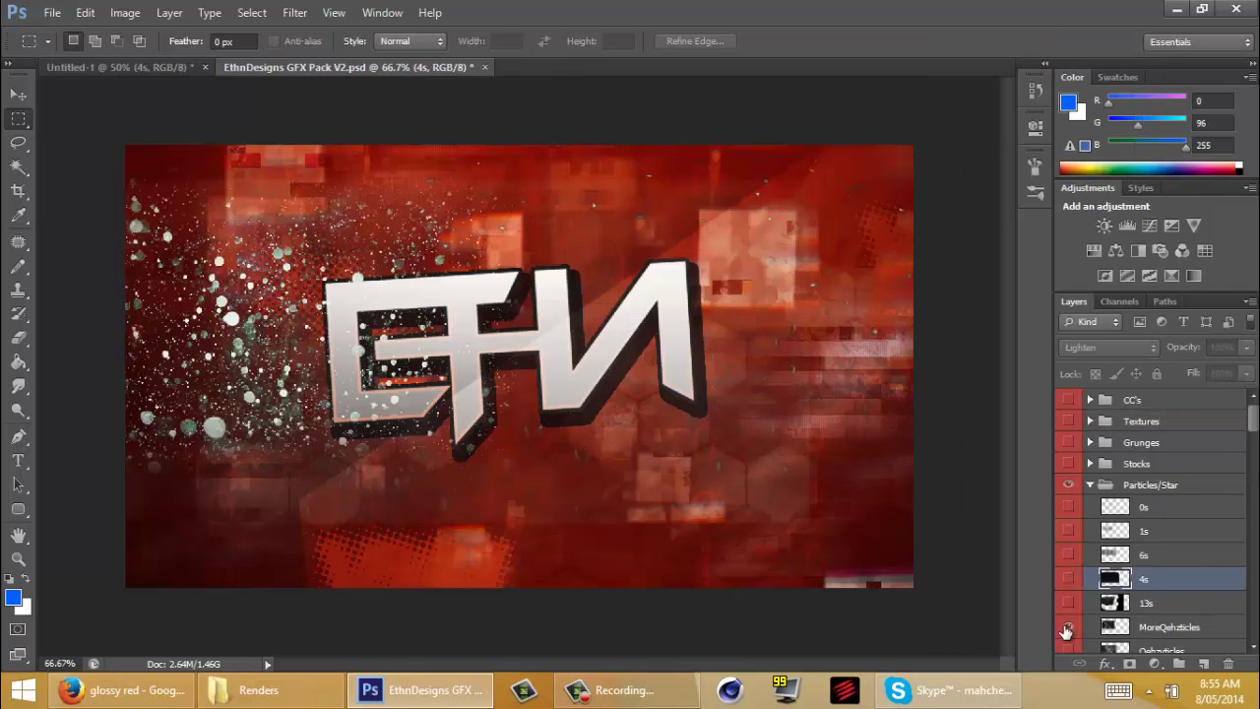
right_click(1151, 627)
click(1024, 100)
click(724, 277)
click(630, 295)
click(791, 206)
In Untitled-1, enlarge the MoreQehzticles particle layer to cover the whole canvas and move it beneath the BlackJack Profile Render layer.
click(118, 67)
key(v)
key(ctrl+t)
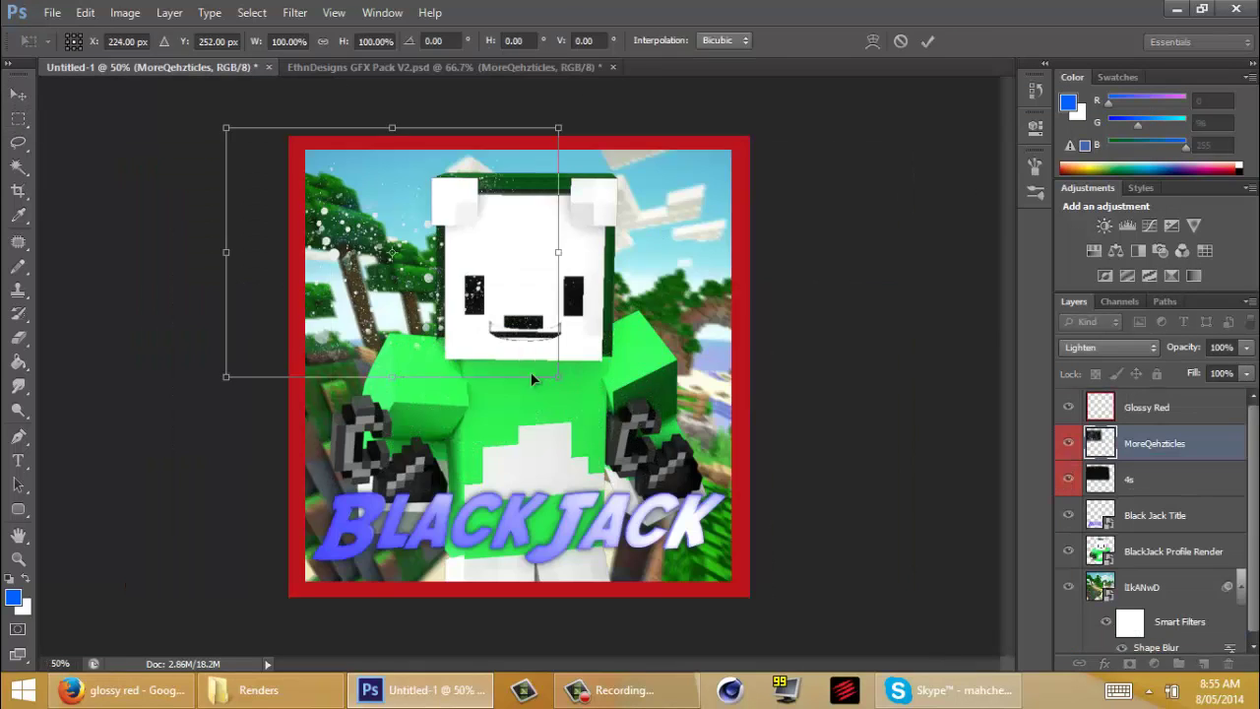
shift+drag(558, 377, 913, 643)
drag(666, 594, 678, 569)
drag(688, 498, 713, 489)
key(Return)
drag(1156, 449, 1161, 560)
Enlarge the 4s particle layer and position it so its particles cover the whole graphic.
key(ctrl+t)
shift+drag(824, 467, 1017, 693)
drag(827, 558, 762, 545)
key(Return)
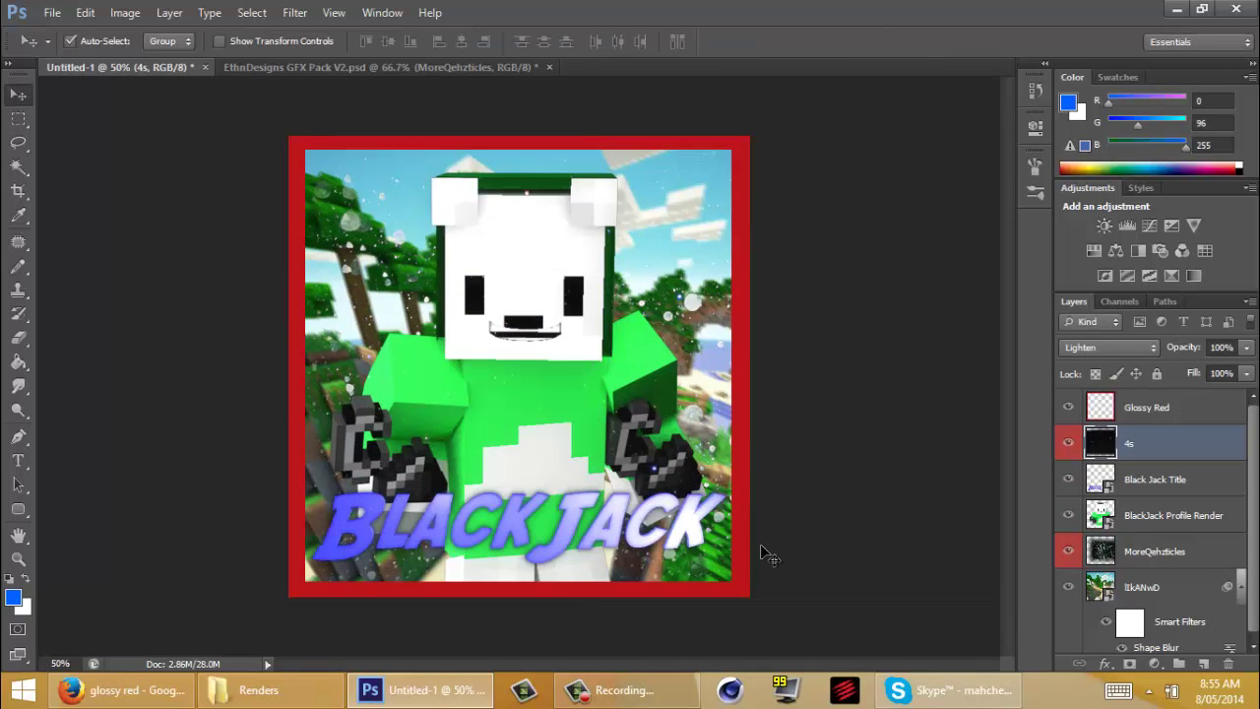
Hide and collapse the Particles/Star group in EthnDesigns GFX Pack V2.psd.
click(333, 68)
click(1070, 484)
click(1090, 484)
Expand the Lightning group, duplicate its layer 4 into the Untitled-1 document and return to that document.
drag(1170, 442, 1170, 472)
scroll(1168, 474, down, 2)
click(1101, 580)
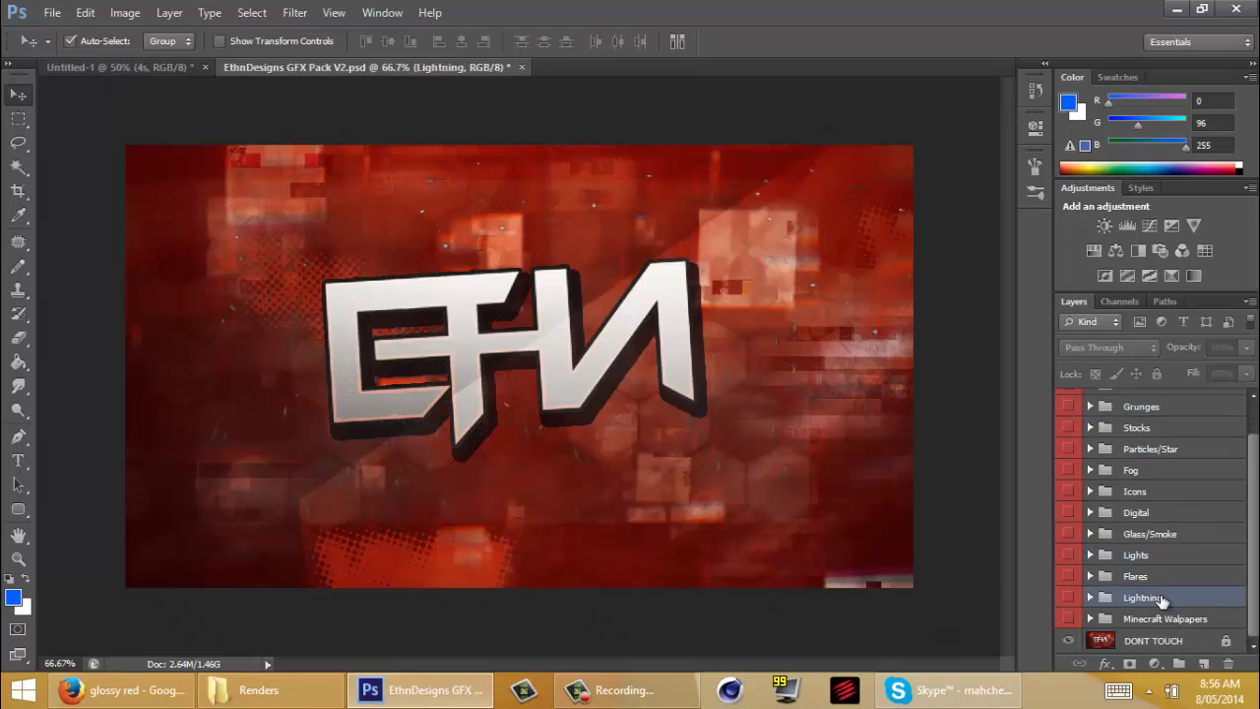
click(1090, 597)
scroll(1142, 581, down, 3)
click(1070, 585)
right_click(1135, 591)
click(1024, 83)
click(594, 279)
click(791, 205)
click(120, 68)
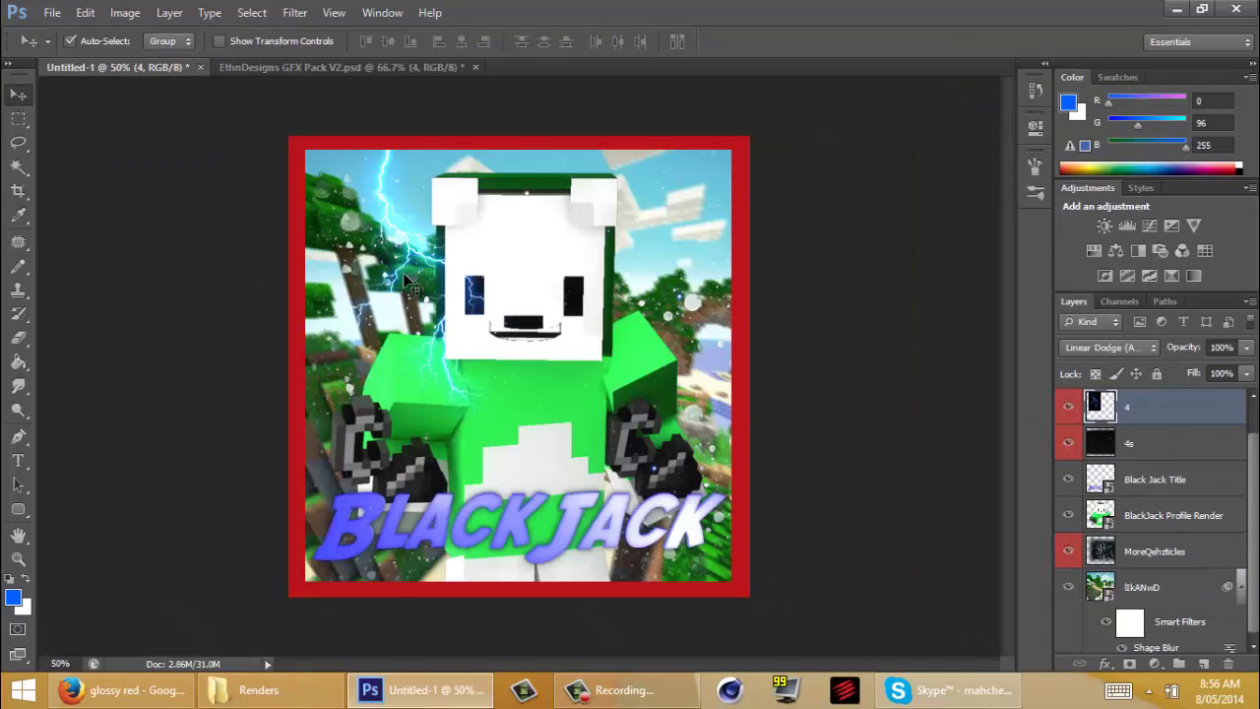
Enlarge and rotate the lightning into the graphic's upper-left corner and move its layer beneath the BlackJack Profile Render layer.
key(ctrl+t)
shift+drag(530, 445, 562, 494)
drag(495, 444, 424, 383)
drag(108, 226, 109, 258)
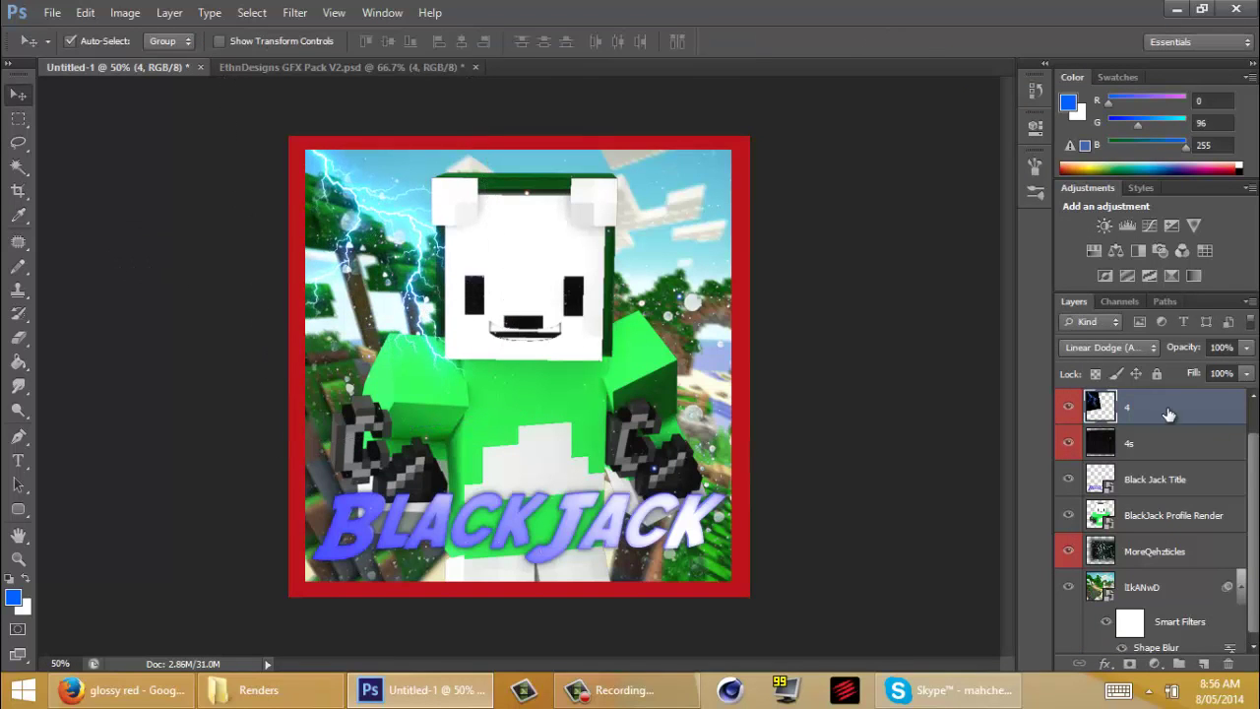
drag(1169, 415, 1198, 544)
Hide and collapse the Lightning group in EthnDesigns GFX Pack V2.psd.
click(339, 68)
mouse_move(1254, 445)
mouse_down()
mouse_move(1254, 413)
mouse_move(1256, 457)
mouse_up()
click(1070, 641)
click(1069, 641)
click(1069, 477)
click(1090, 477)
Expand and show the Flares group and preview its 1 copy and 2 flare layers.
click(1090, 574)
click(1069, 407)
click(1069, 430)
click(1069, 429)
click(1069, 453)
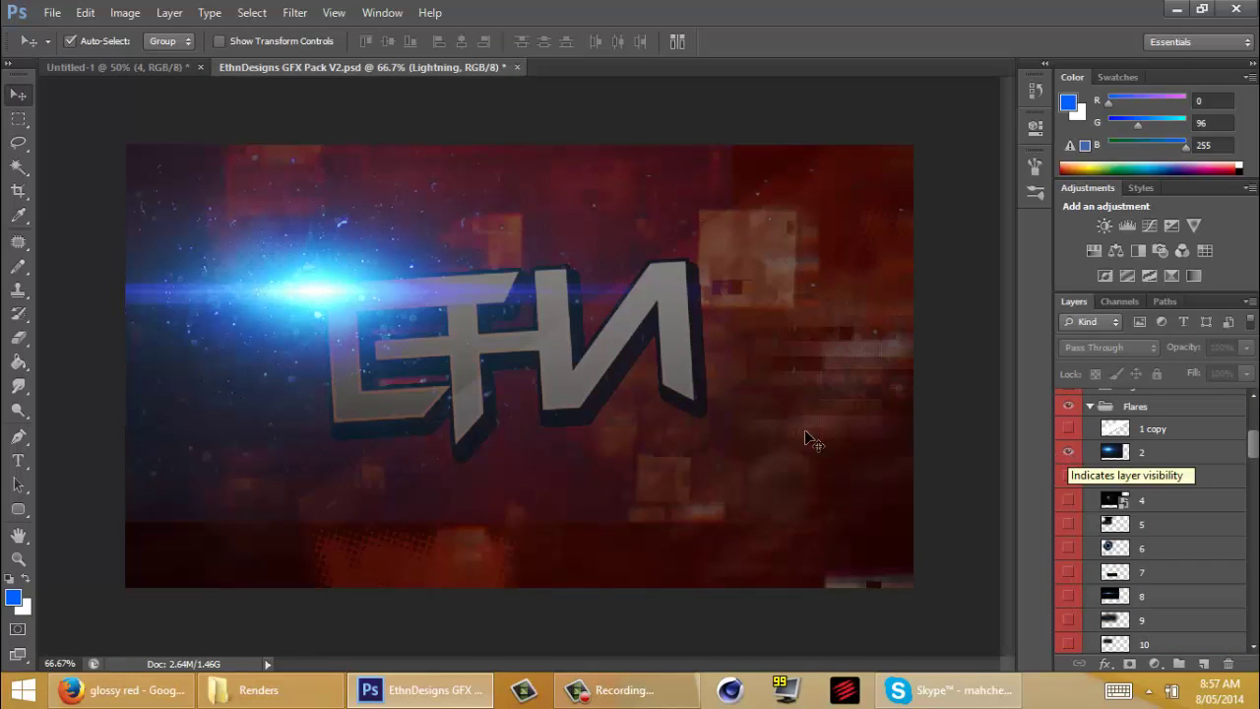
click(1069, 453)
Duplicate flare layer 8 from the Flares group into the Untitled-1 document and return to that document.
click(1069, 597)
click(1070, 407)
right_click(1147, 597)
click(1029, 95)
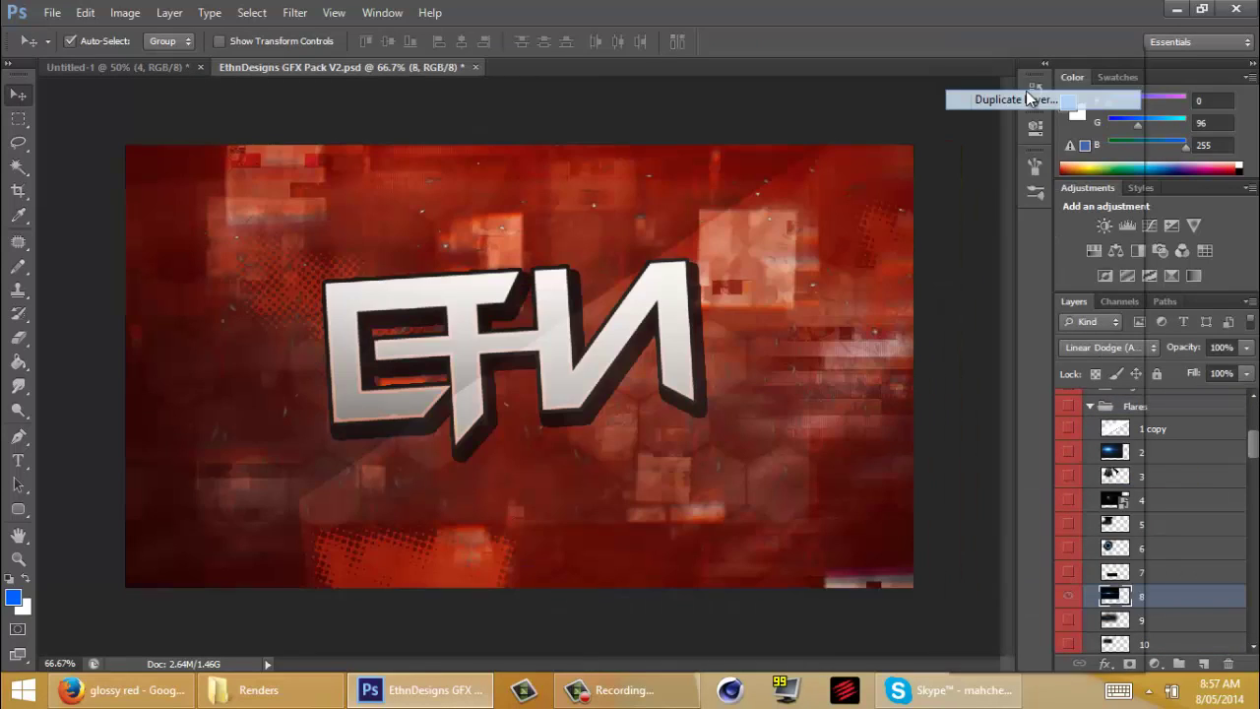
click(581, 279)
click(789, 206)
click(146, 69)
Move flare 8 down onto the BlackJack title and place its layer above 4s, directly below Glossy Red.
key(ctrl+t)
drag(451, 329, 515, 593)
key(Return)
drag(1159, 486, 1159, 390)
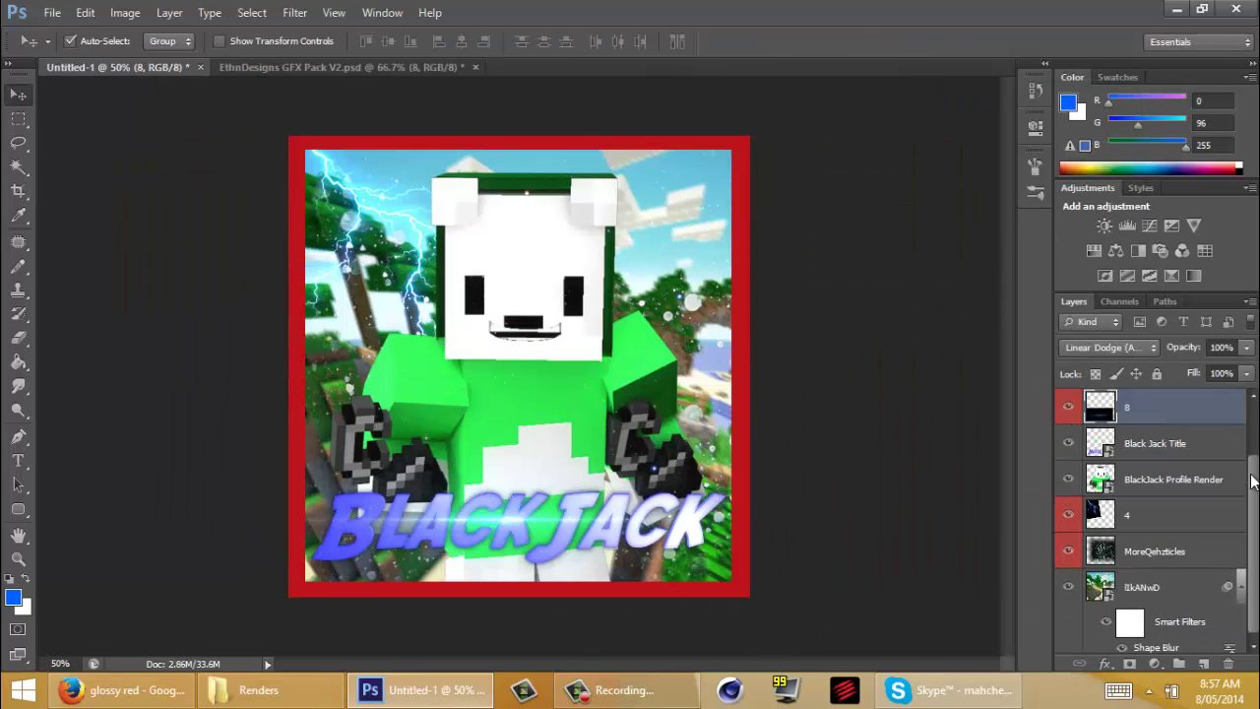
drag(1253, 479, 1253, 424)
drag(1152, 480, 1152, 427)
Shift the flare slightly right and up to fine-tune its position across the BlackJack title.
key(ctrl+t)
drag(519, 534, 546, 527)
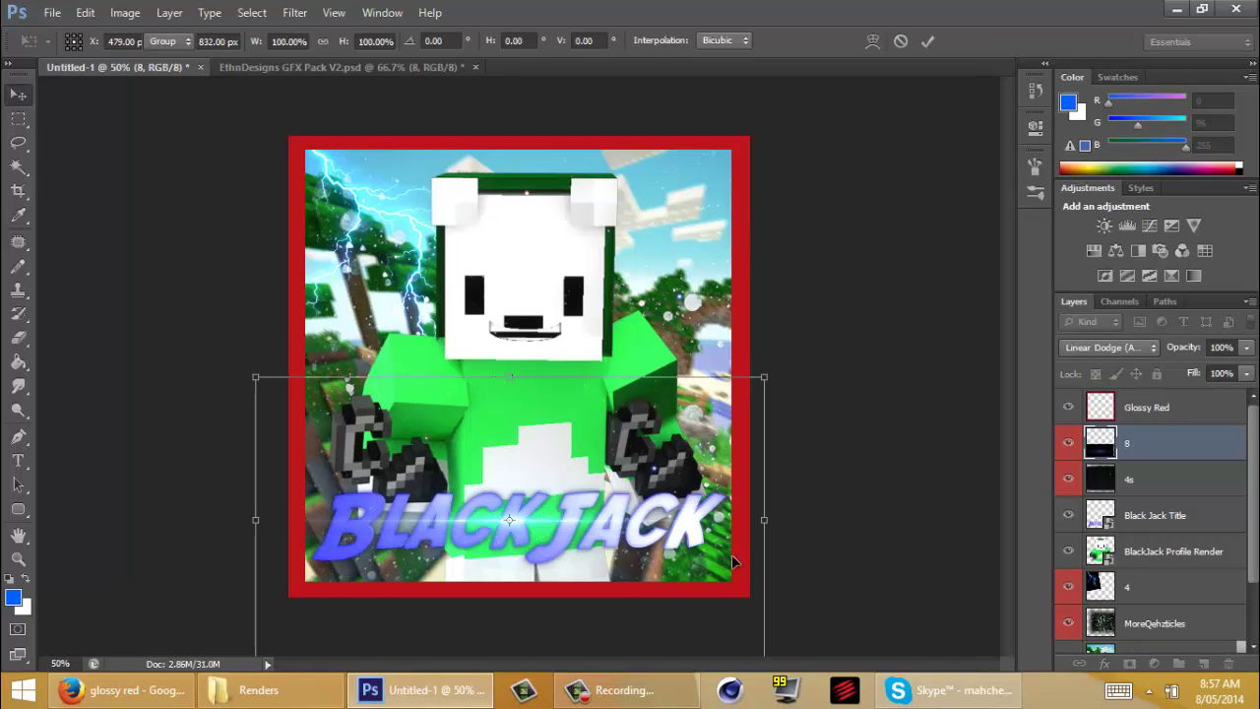
key(Return)
Save the graphic in PNG format as BlackJacks Profile Picture.png in the Arts folder.
click(52, 13)
click(94, 238)
click(822, 69)
double_click(591, 143)
double_click(722, 365)
text(BlackJacks Profile Picture.png)
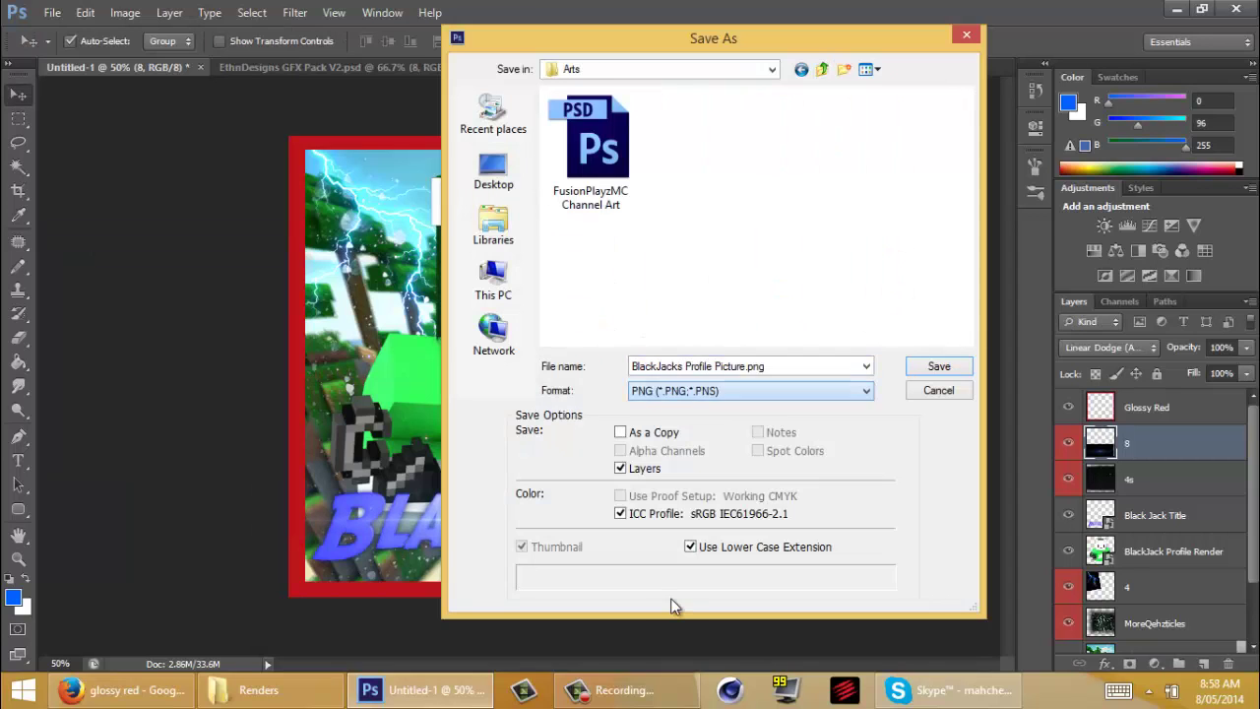
key(Return)
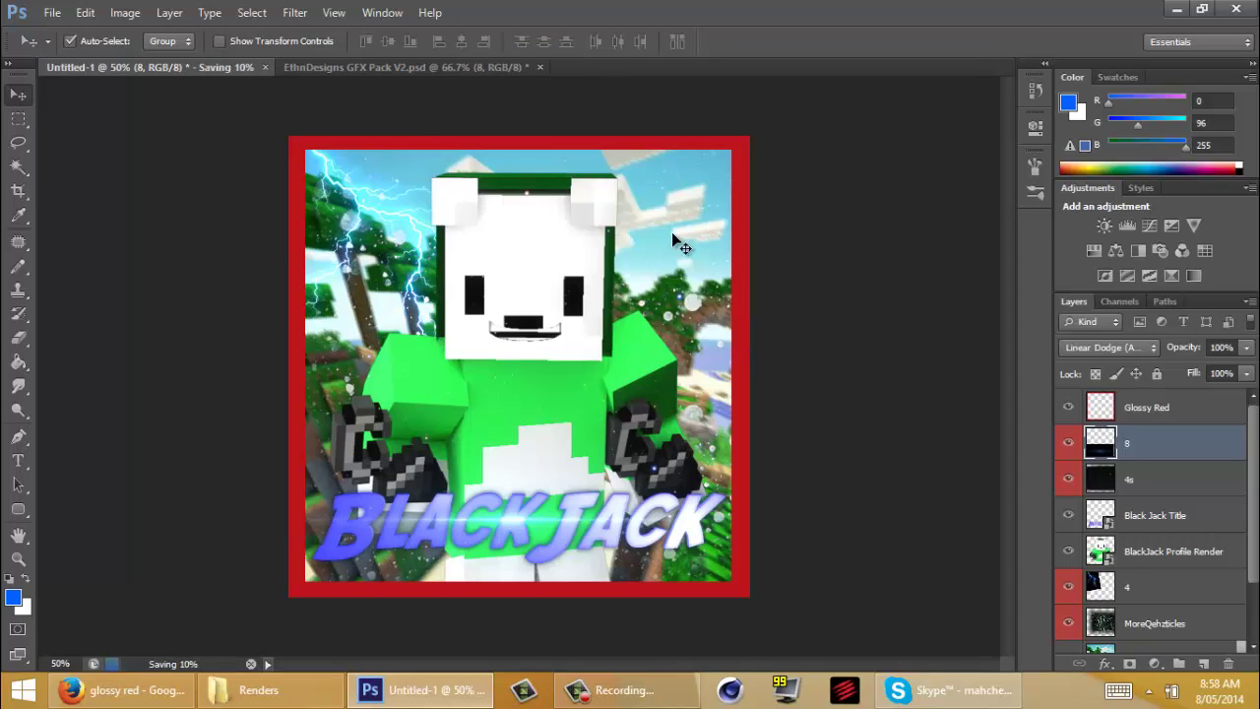